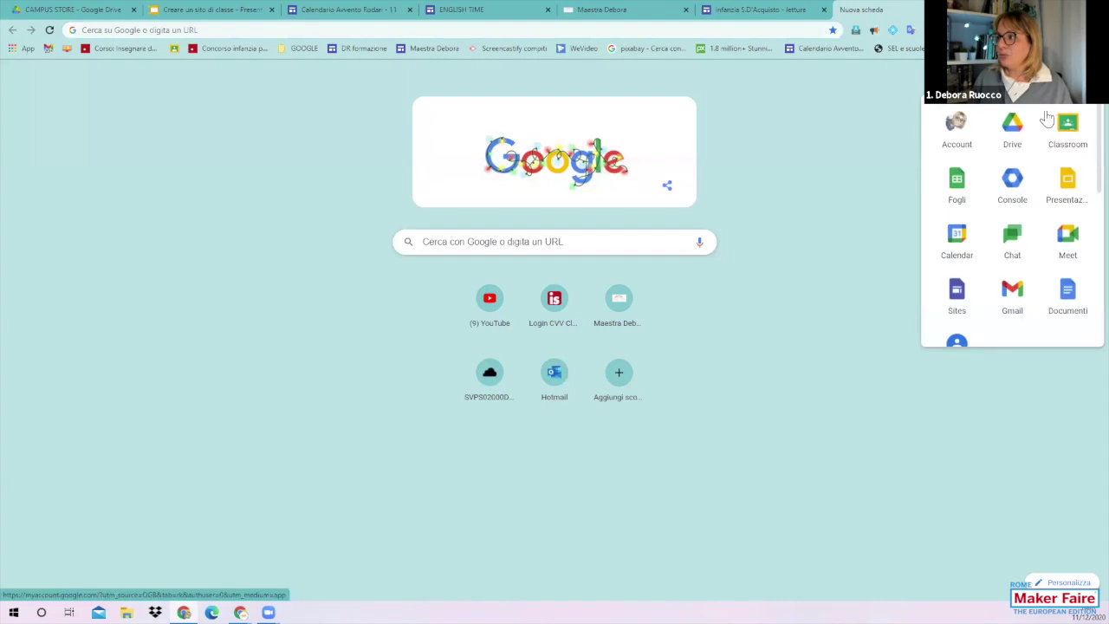
# - Start a new Google Sites site from the 'Portfolio dello studente' template
pyautogui.click(957, 297)
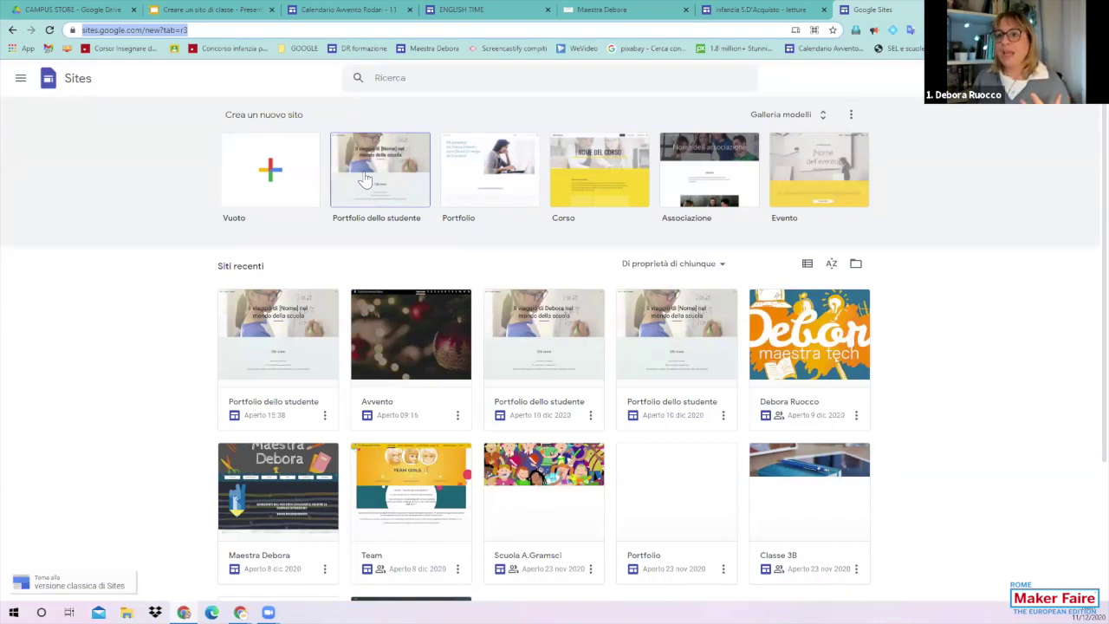
pyautogui.click(365, 179)
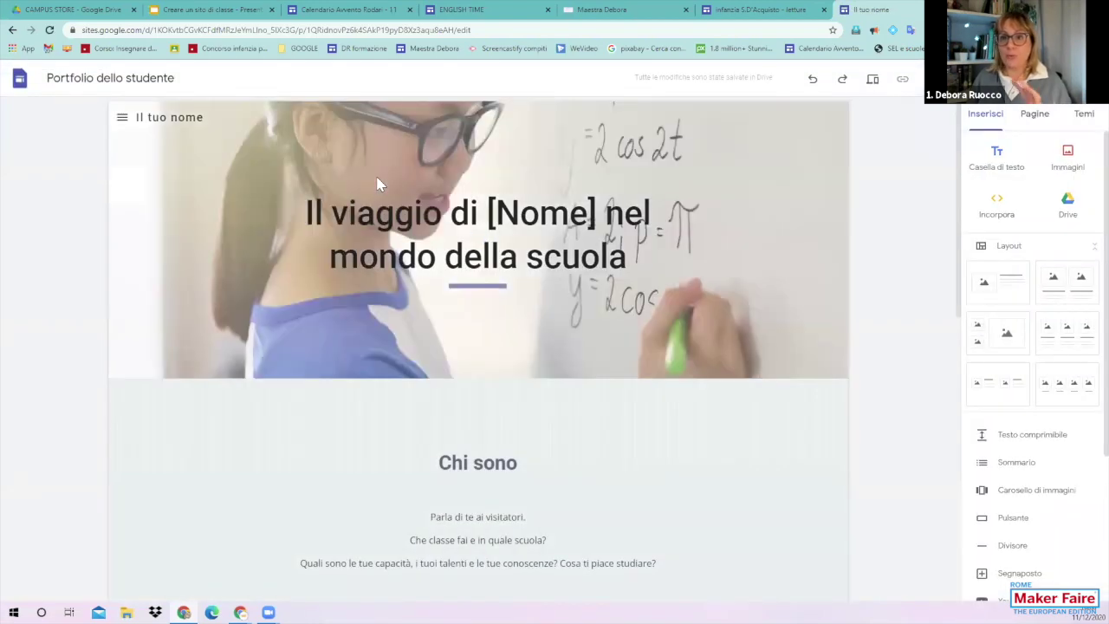
# - Replace '[Nome]' in the header title with the student's first name
pyautogui.moveTo(206, 224)
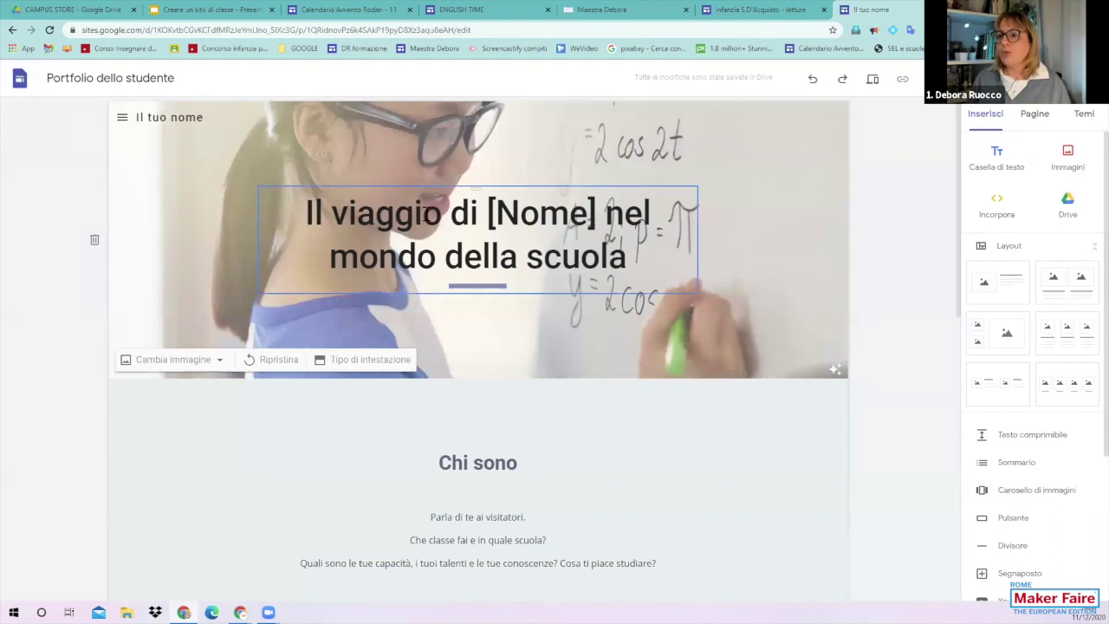
pyautogui.moveTo(490, 212); pyautogui.dragTo(596, 224)
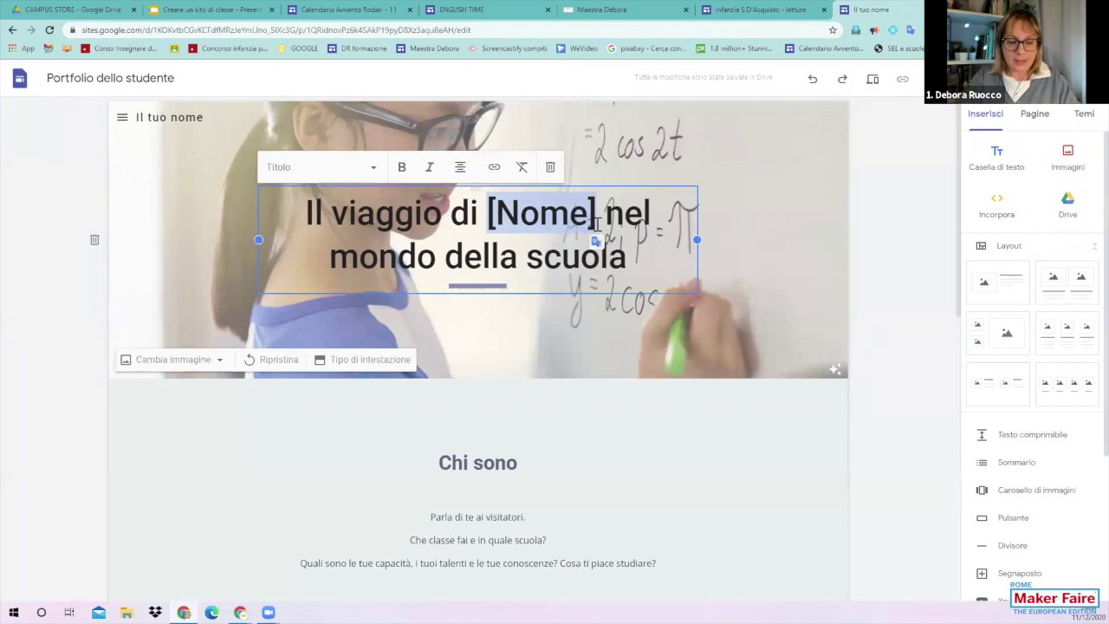
pyautogui.write('Debora')
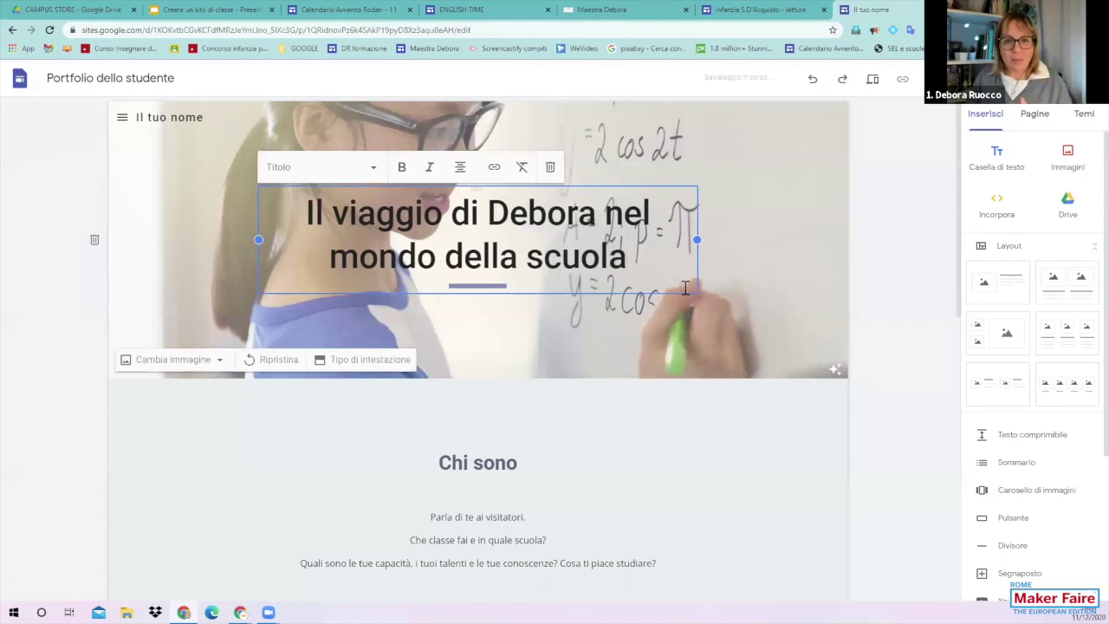
pyautogui.scroll(-3, 674, 339)
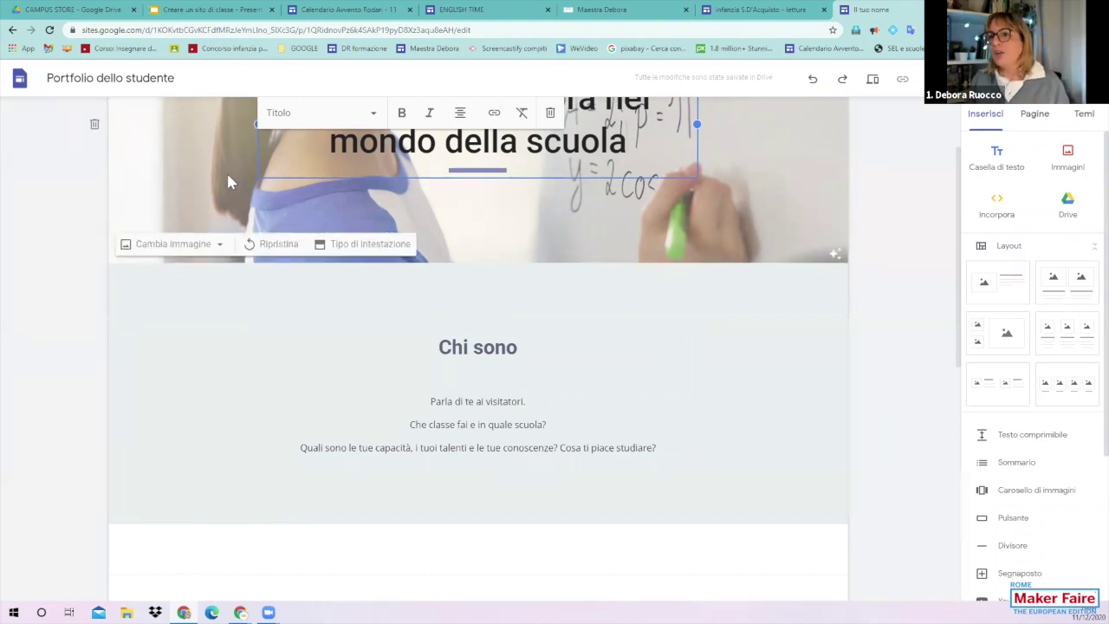
pyautogui.scroll(2, 229, 182)
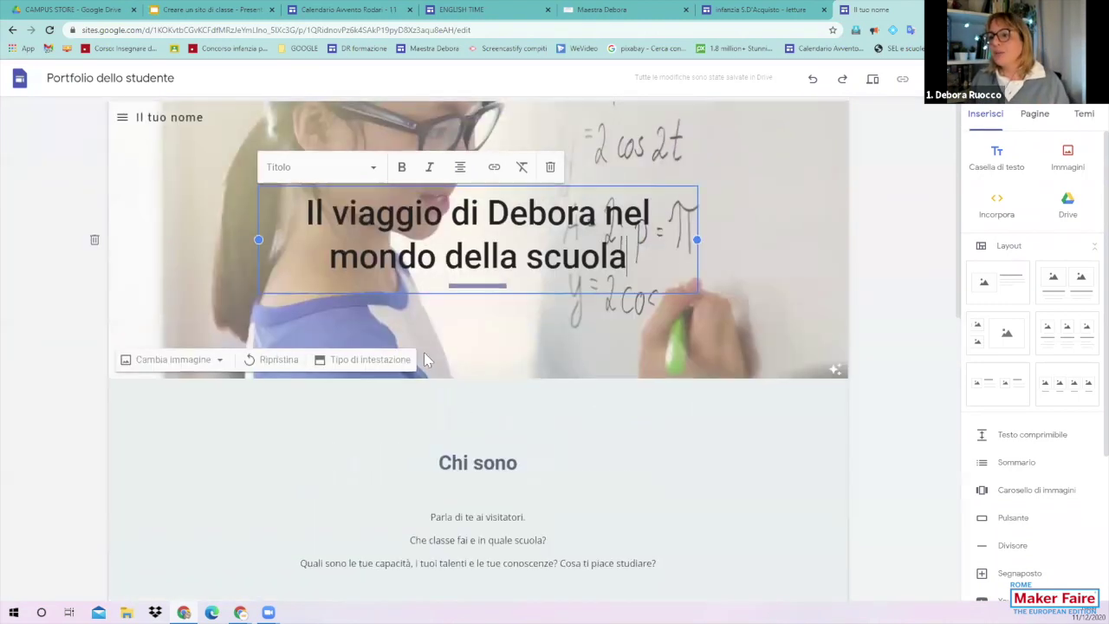
pyautogui.click(122, 120)
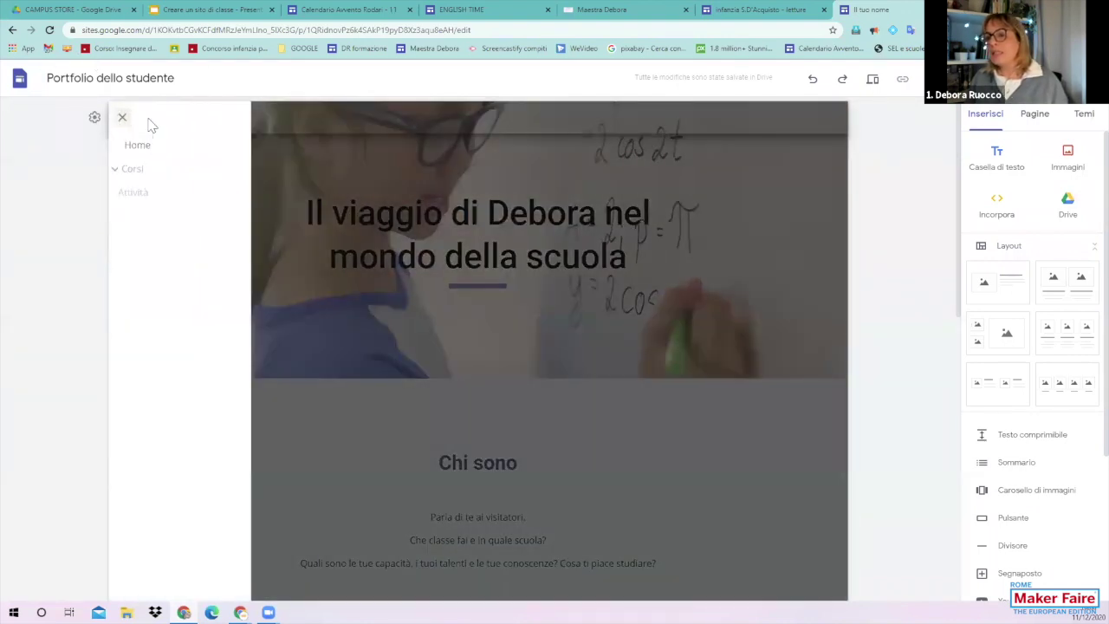
# - Go to the Attività page and scroll through its project cards
pyautogui.click(149, 192)
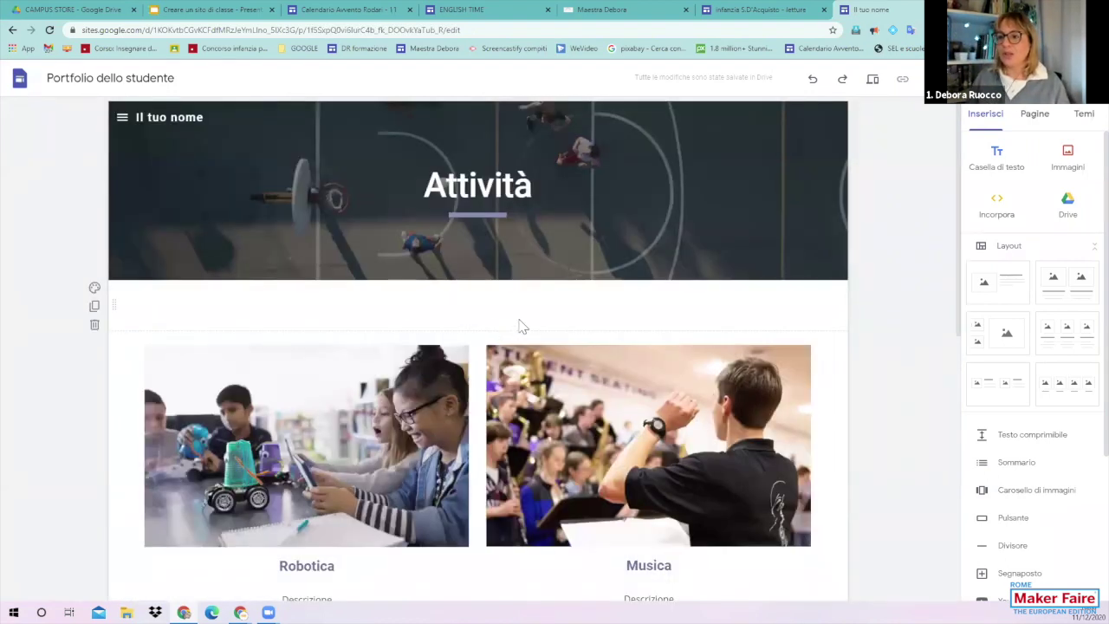
pyautogui.scroll(-4, 522, 327)
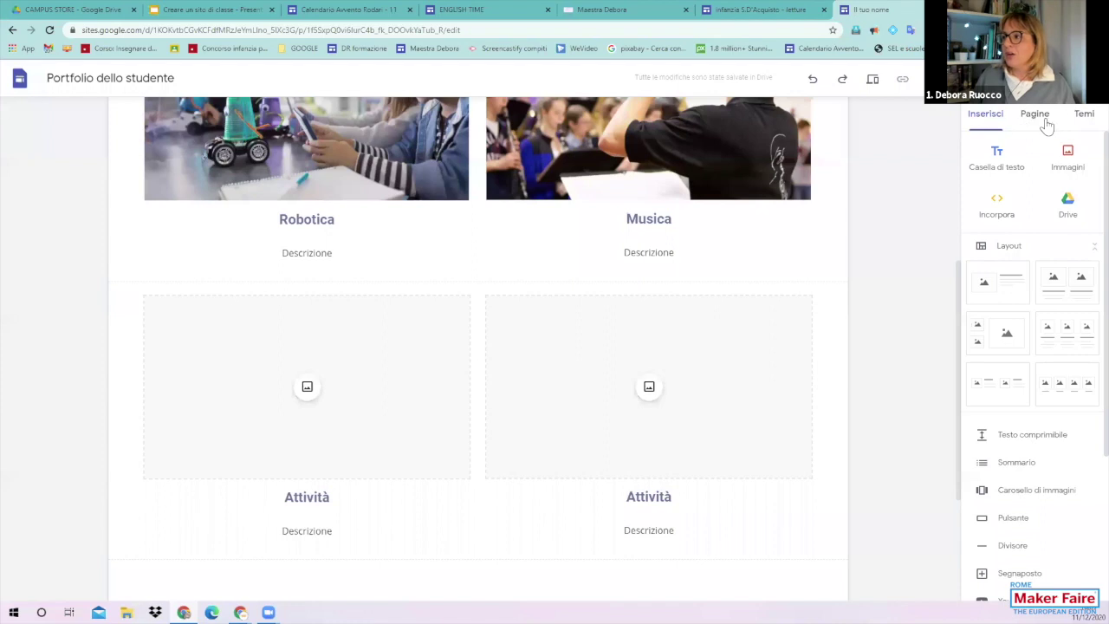
# - Add a new page named 'Creatività' from the Pagine panel
pyautogui.click(1084, 118)
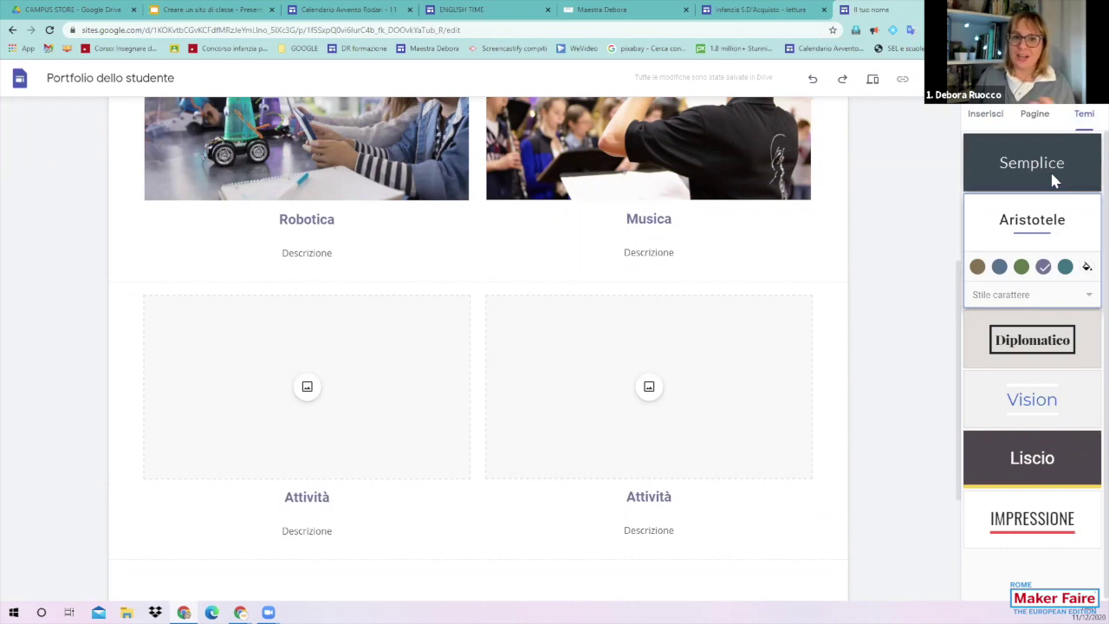
pyautogui.click(1034, 115)
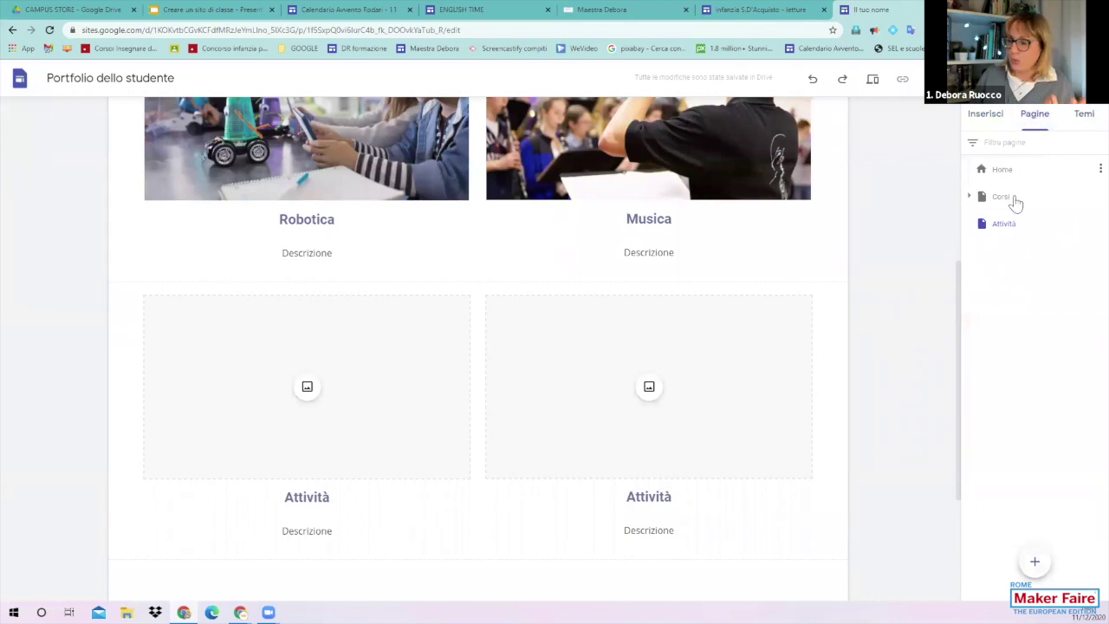
pyautogui.click(1036, 563)
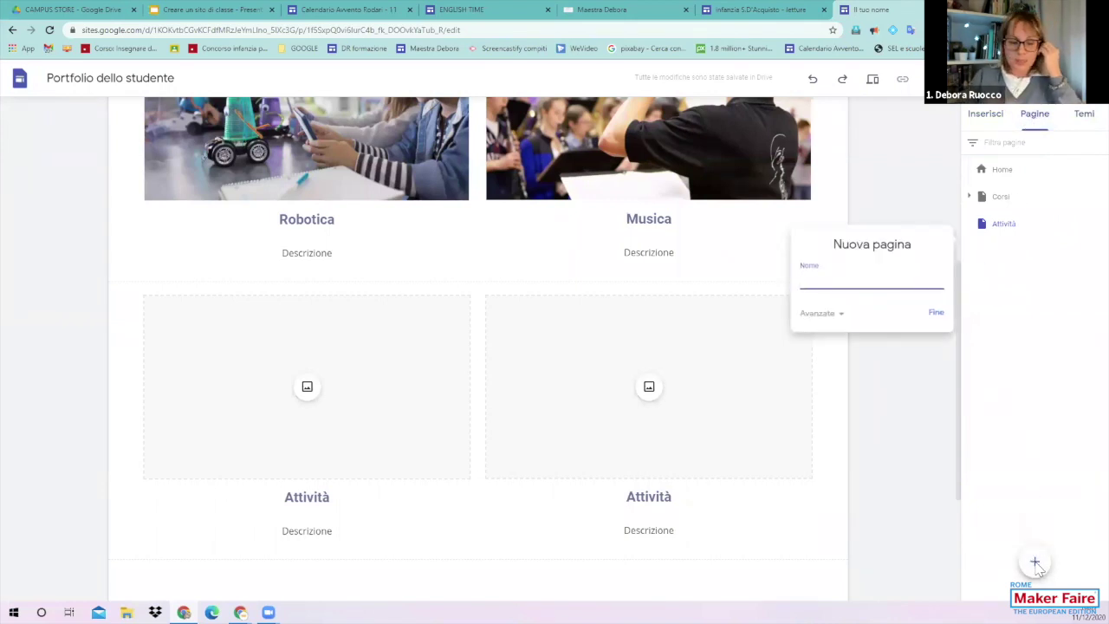
pyautogui.write('Creativit')
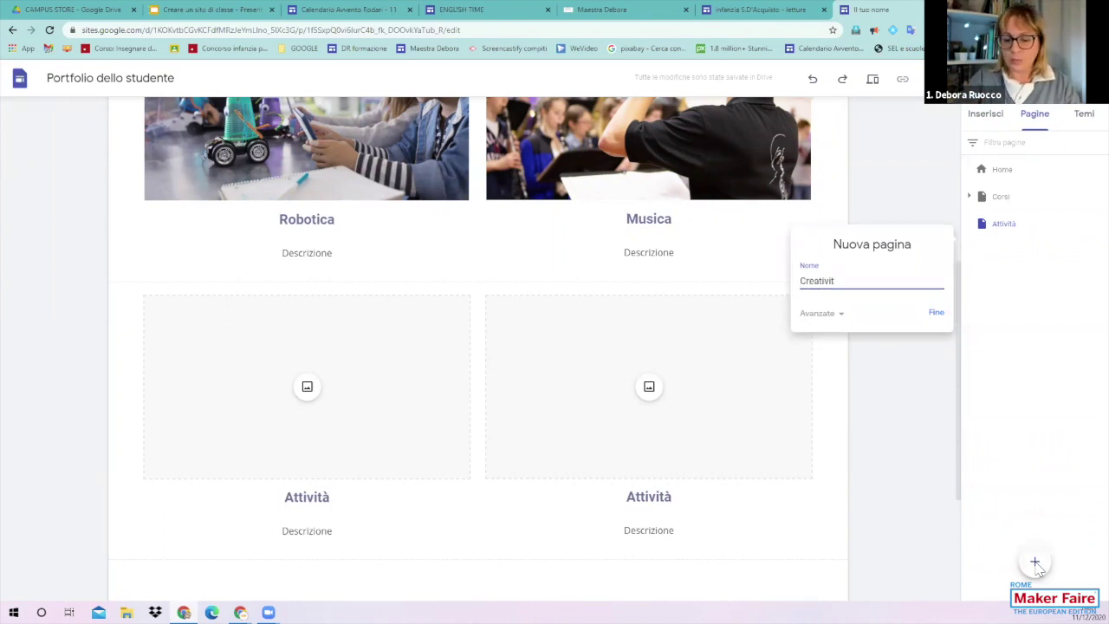
pyautogui.write('à')
pyautogui.press('Return')
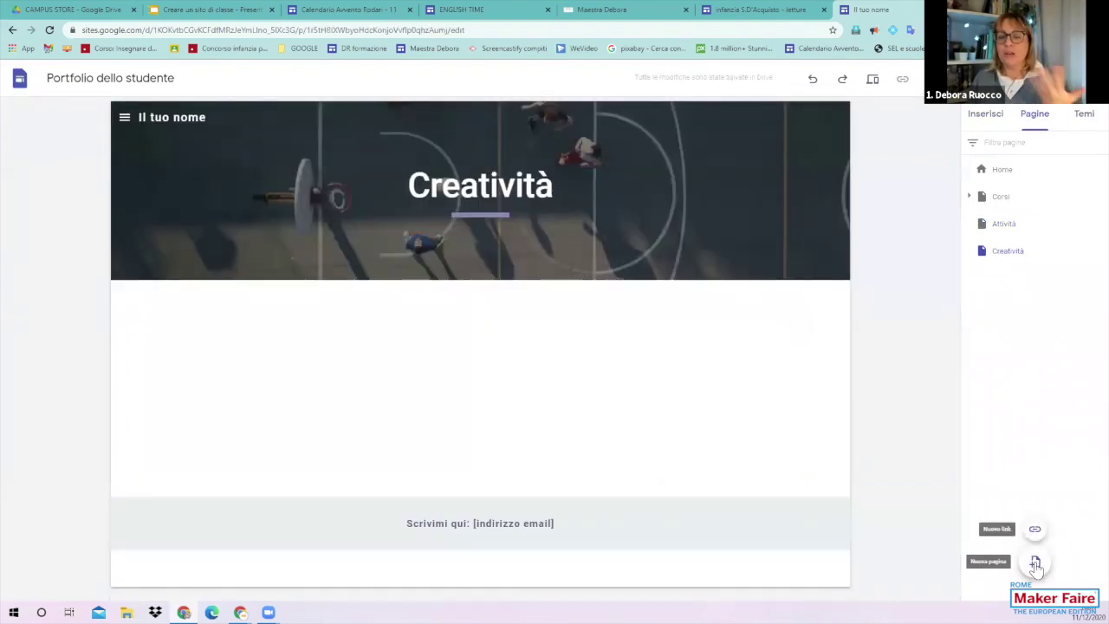
# - Set the Creatività banner to the first colourful result of a 'creatività' image search
pyautogui.moveTo(223, 269)
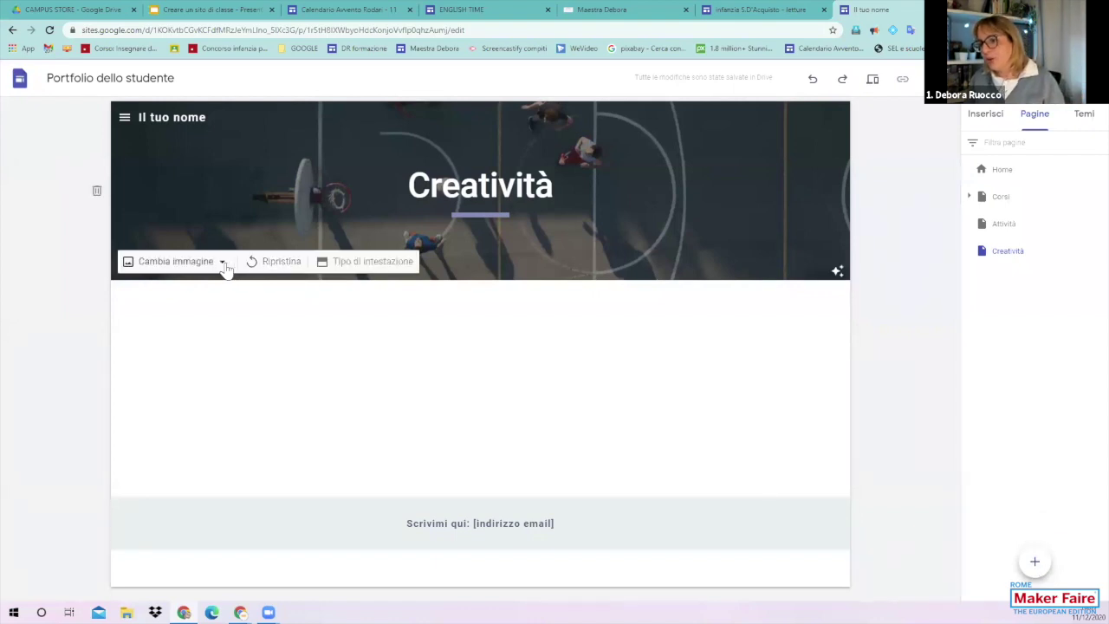
pyautogui.click(218, 265)
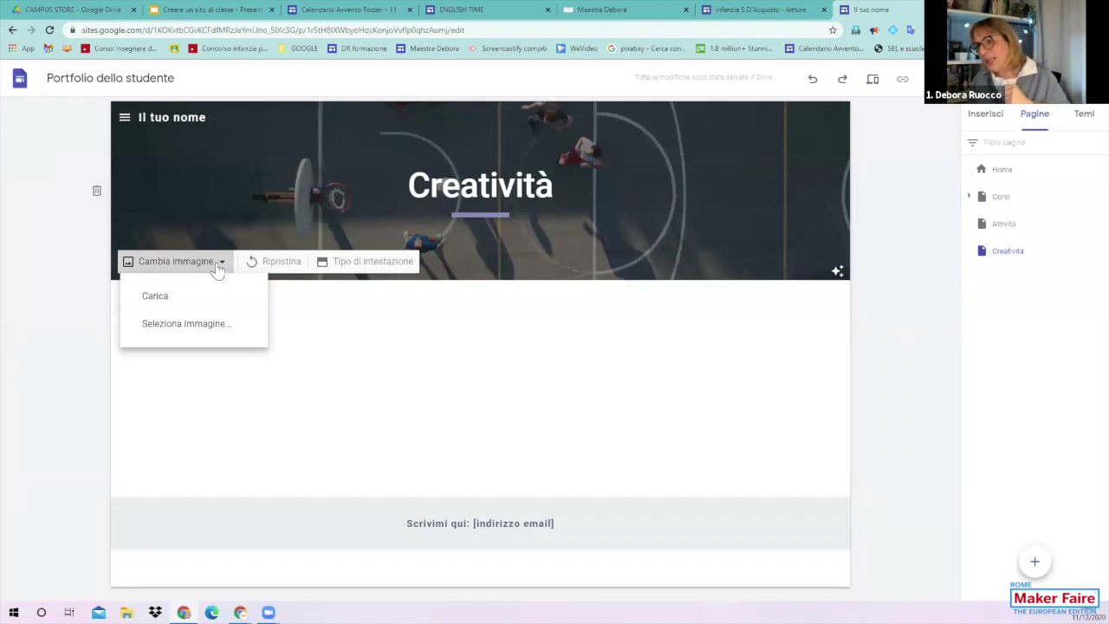
pyautogui.click(203, 323)
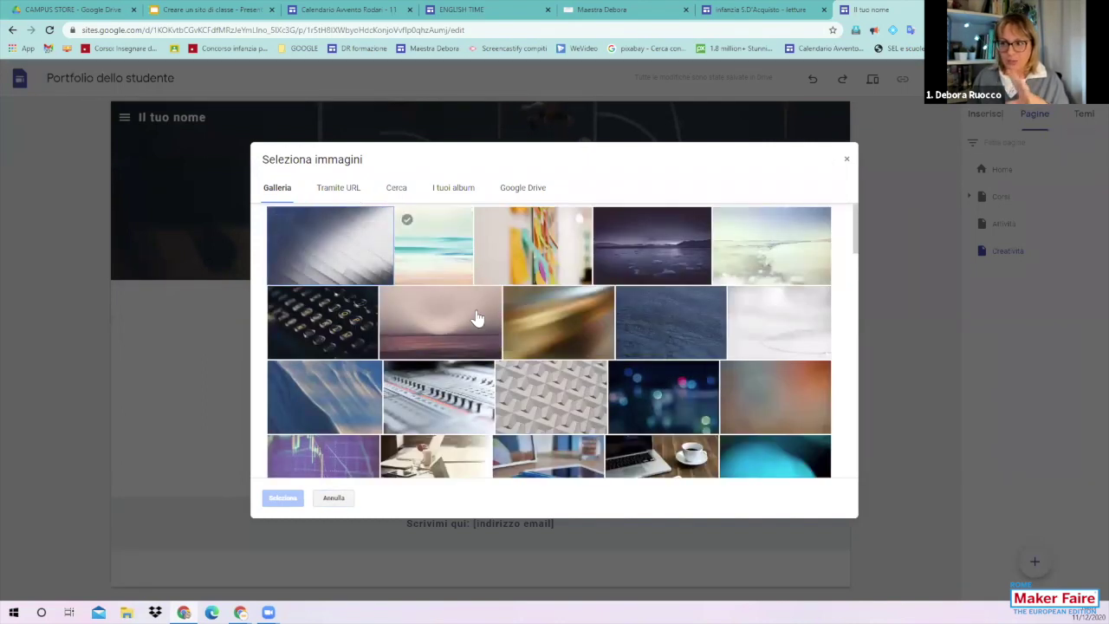
pyautogui.click(397, 189)
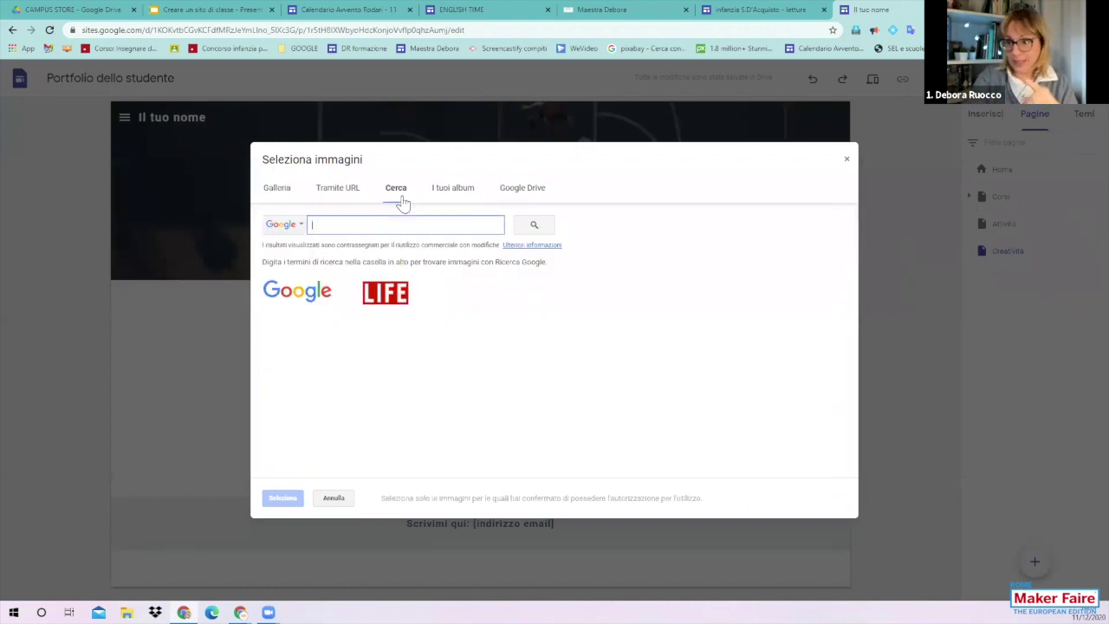
pyautogui.write('creatività')
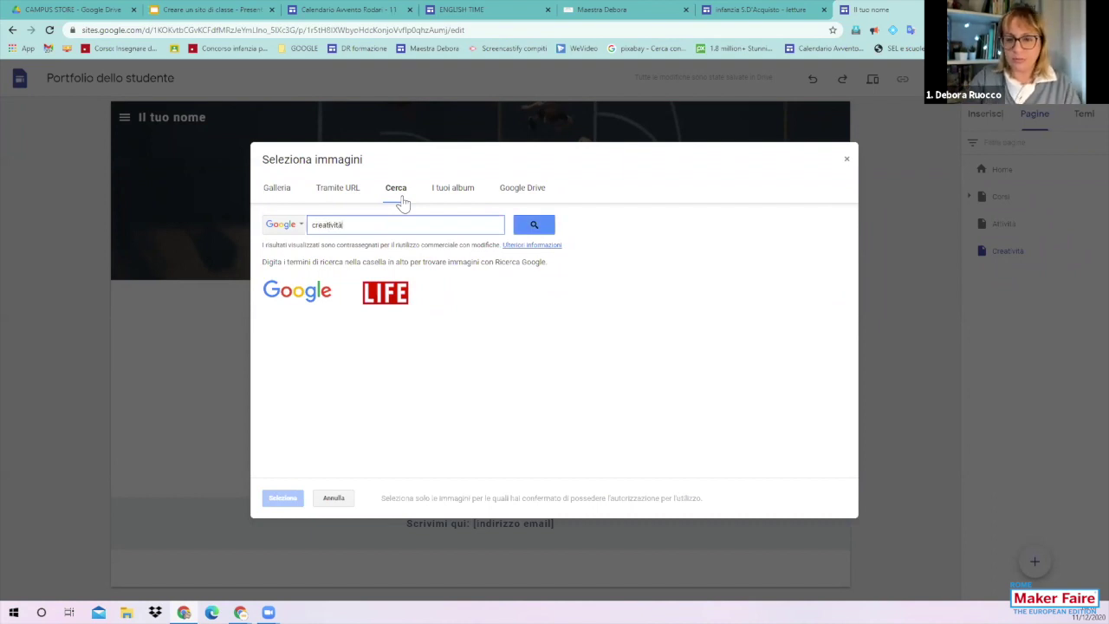
pyautogui.press('Return')
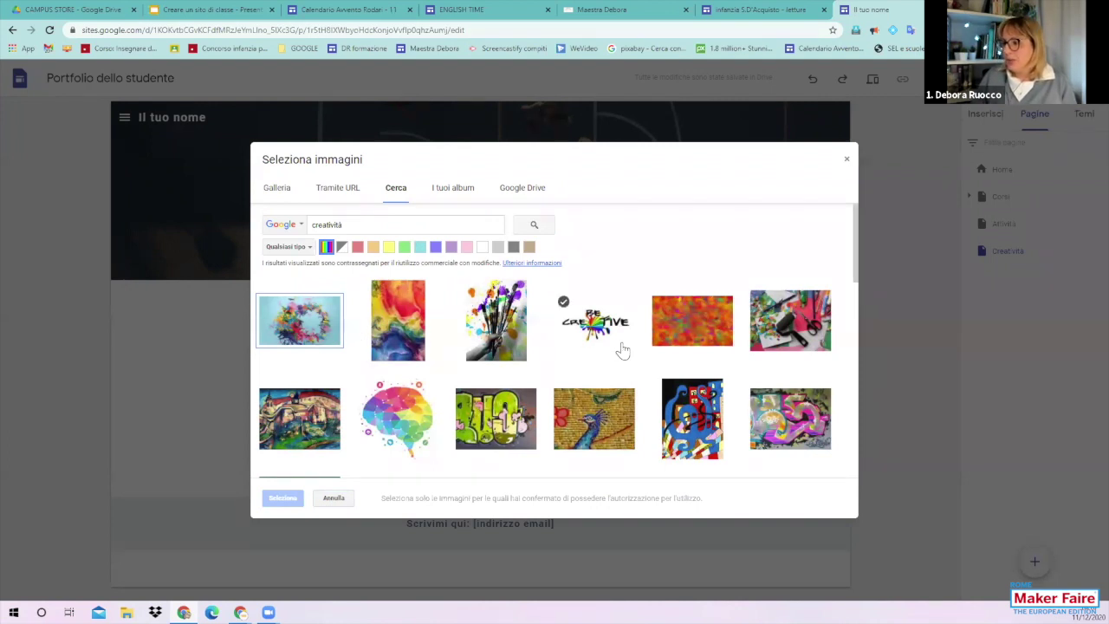
pyautogui.click(297, 334)
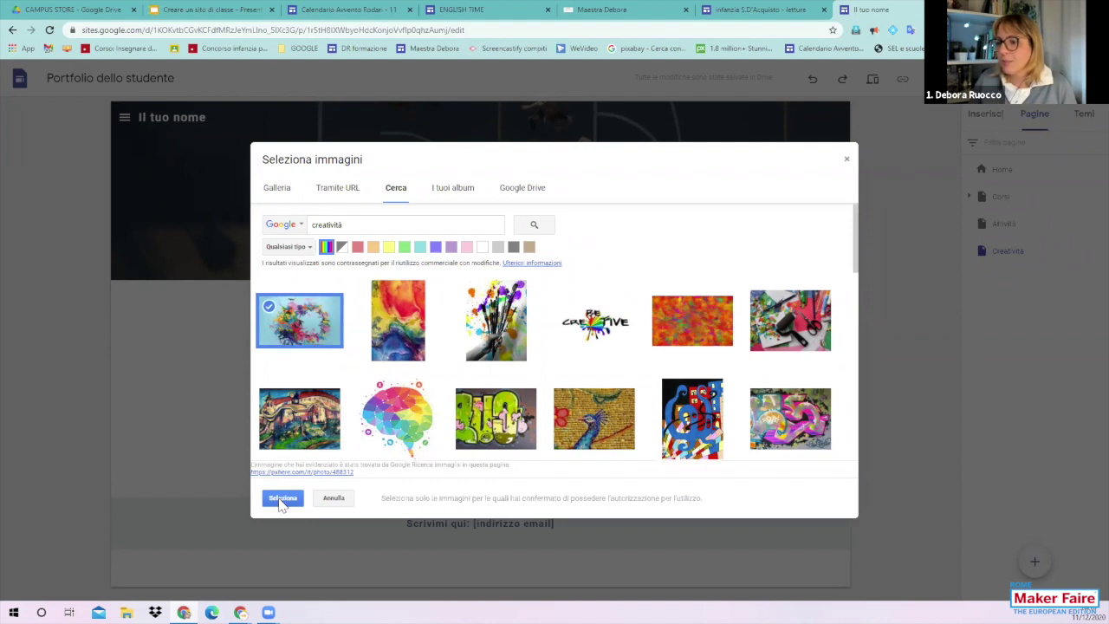
pyautogui.click(282, 497)
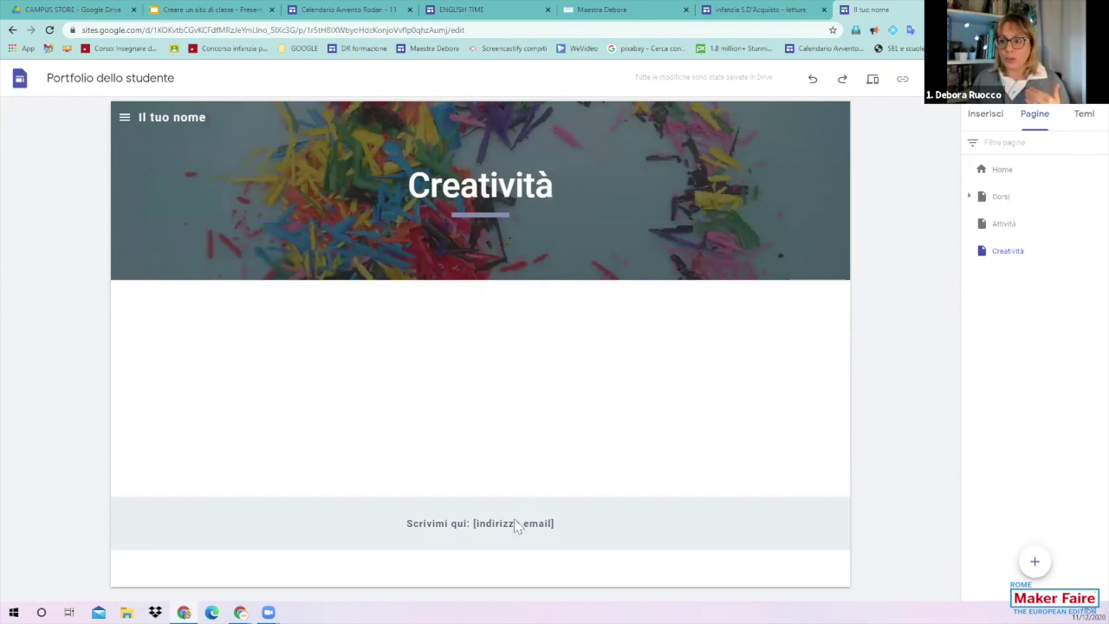
pyautogui.moveTo(488, 539)
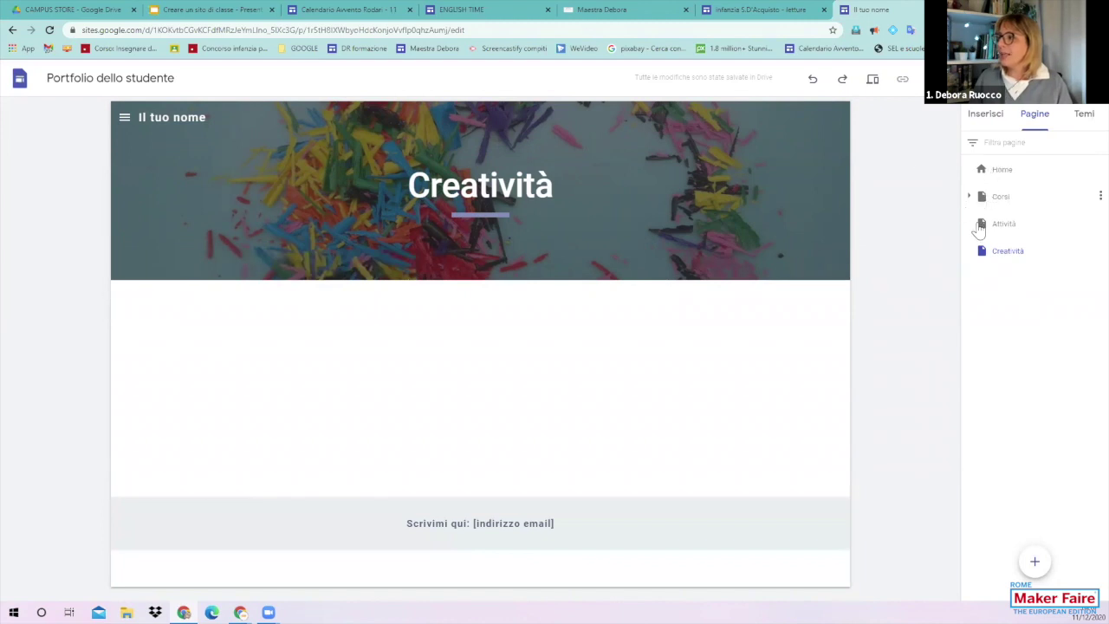
# - Insert the two-image layout section below the Creatività header
pyautogui.click(985, 119)
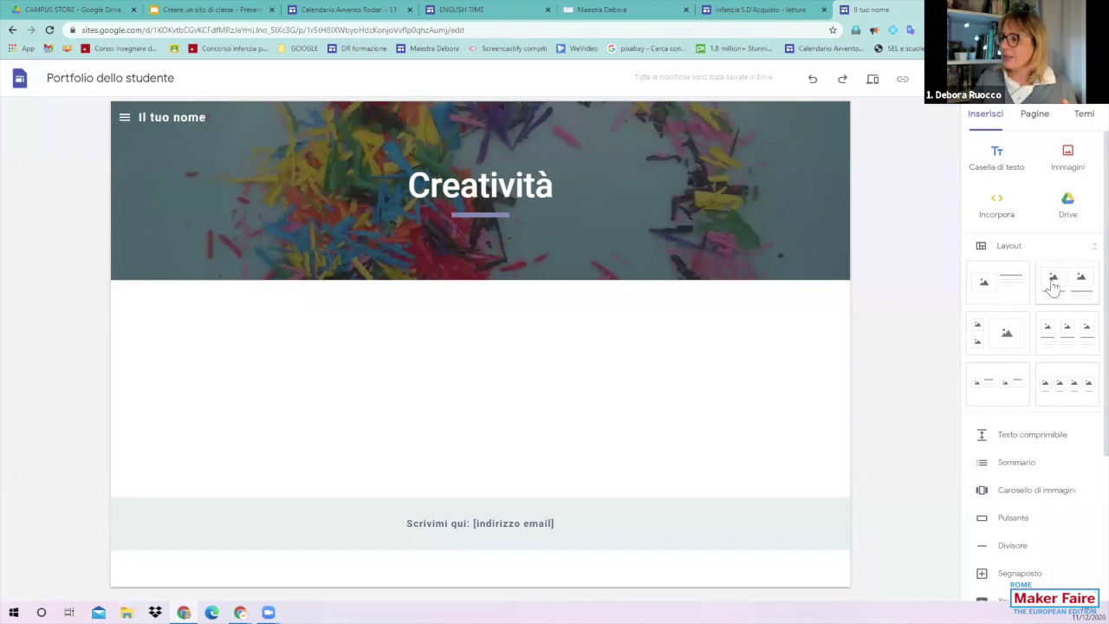
pyautogui.click(1071, 284)
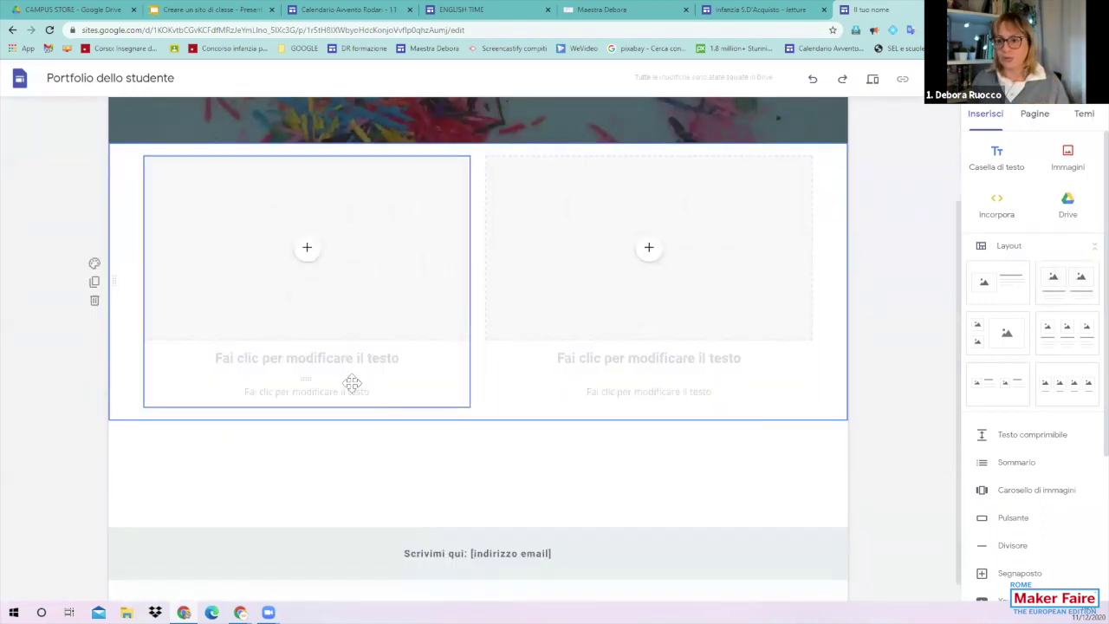
# - Open the Documenti picker from the Inserisci panel to list embeddable Google Docs
pyautogui.click(306, 251)
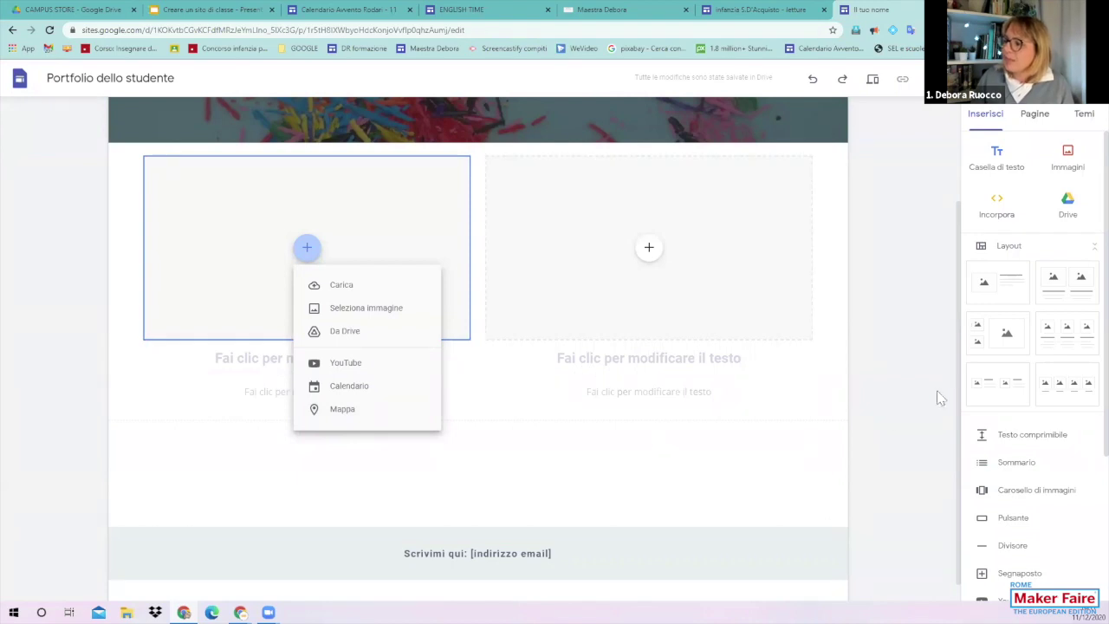
pyautogui.scroll(-3, 1020, 364)
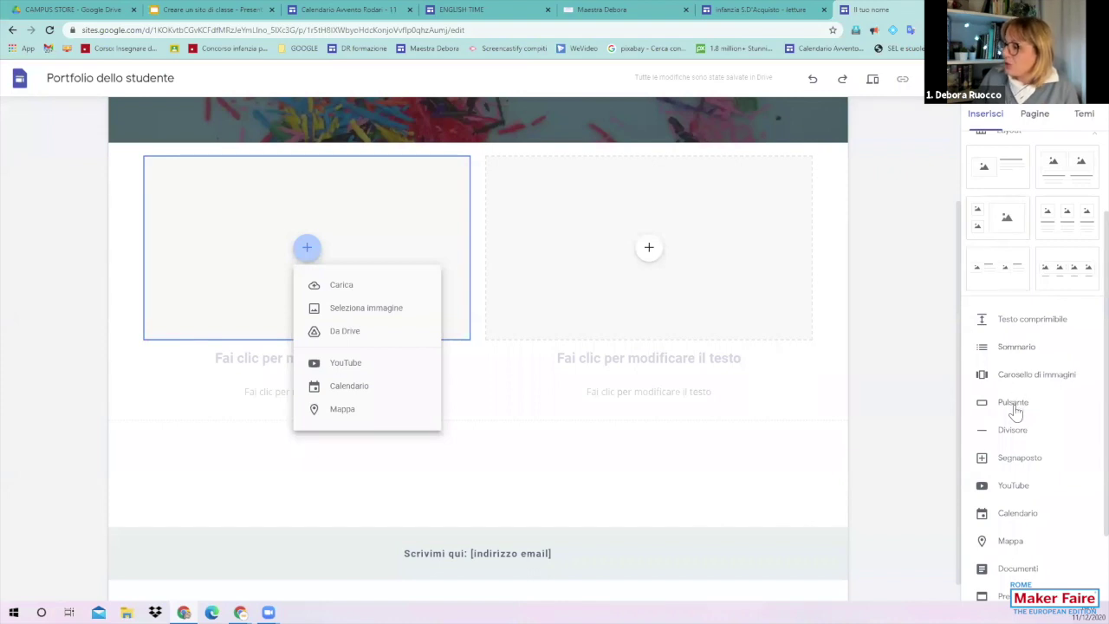
pyautogui.scroll(-1, 1016, 412)
pyautogui.scroll(-1, 1015, 414)
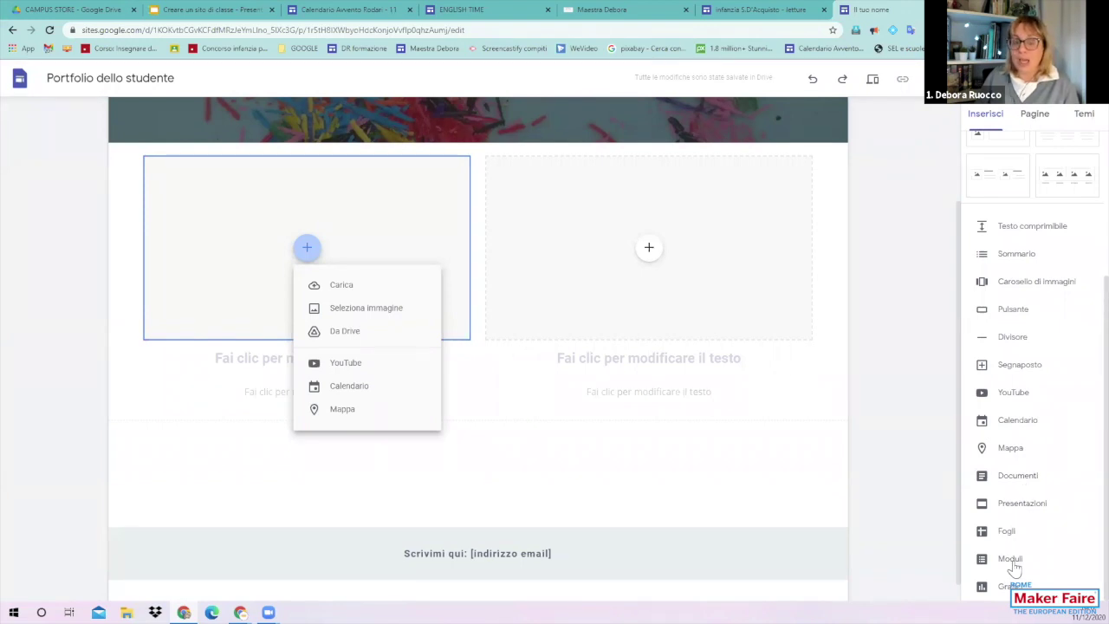
pyautogui.click(1002, 483)
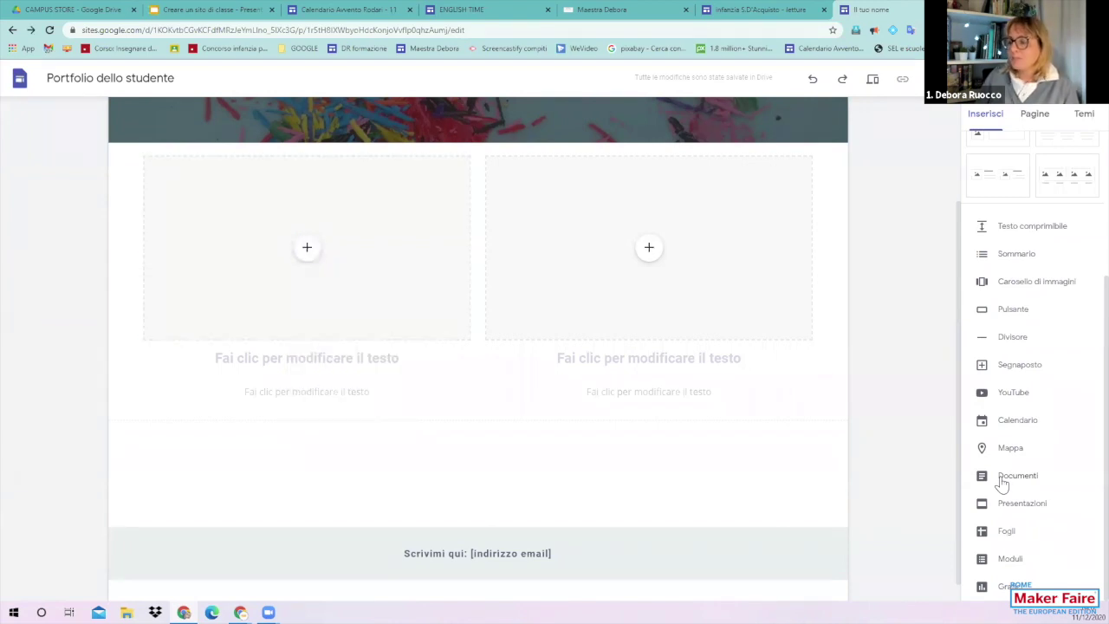
pyautogui.click(1014, 482)
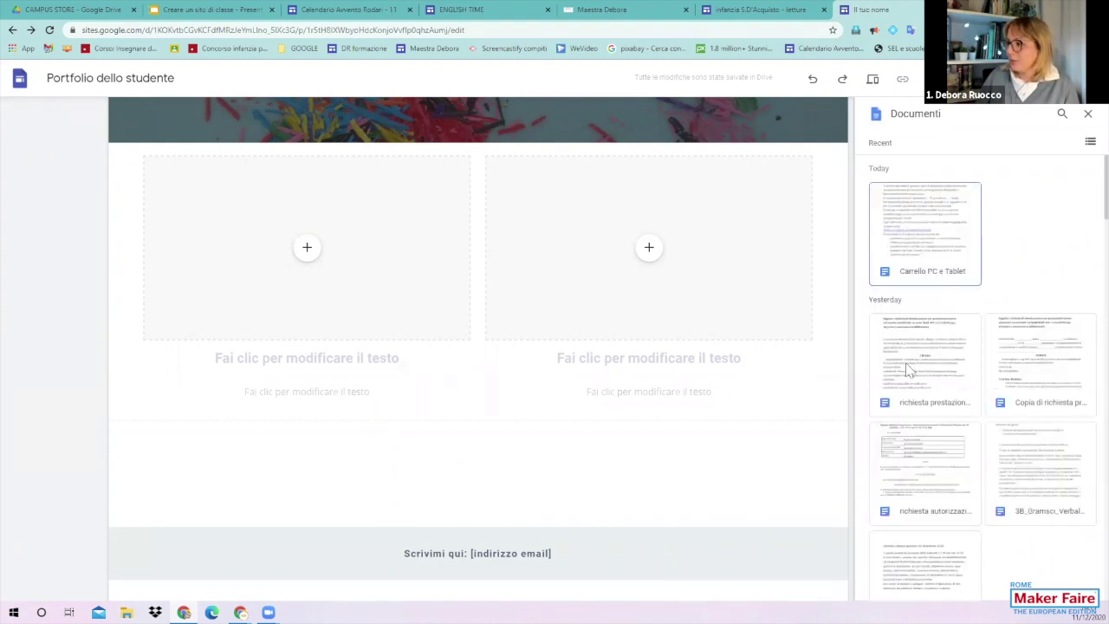
# - Embed the 'Carrello PC e Tablet' document and drag its bottom edge down to enlarge it
pyautogui.click(925, 272)
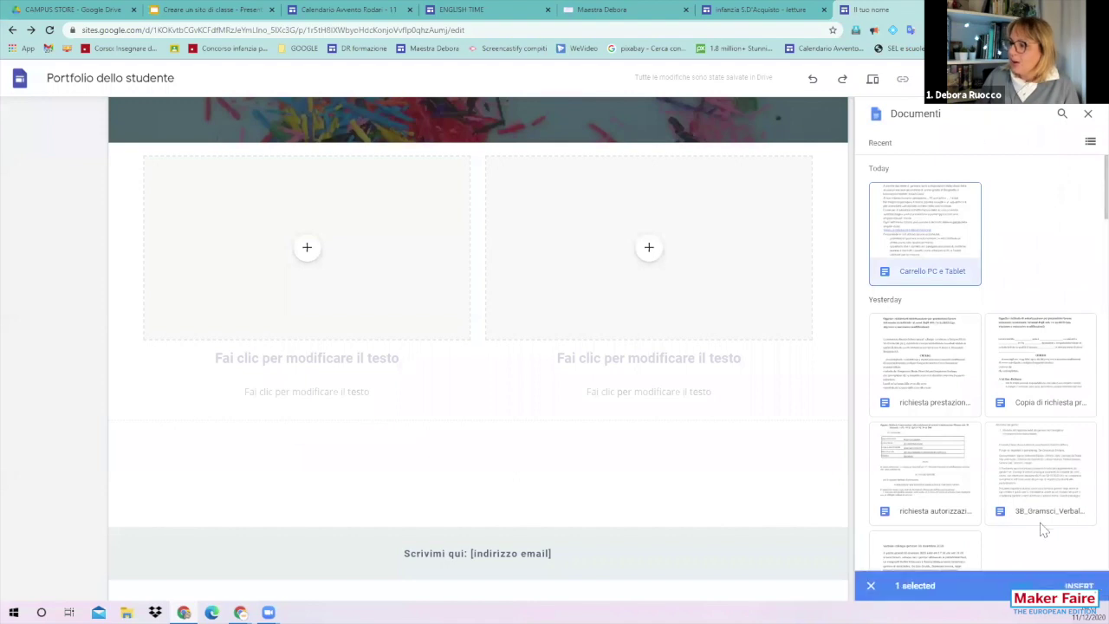
pyautogui.click(1079, 586)
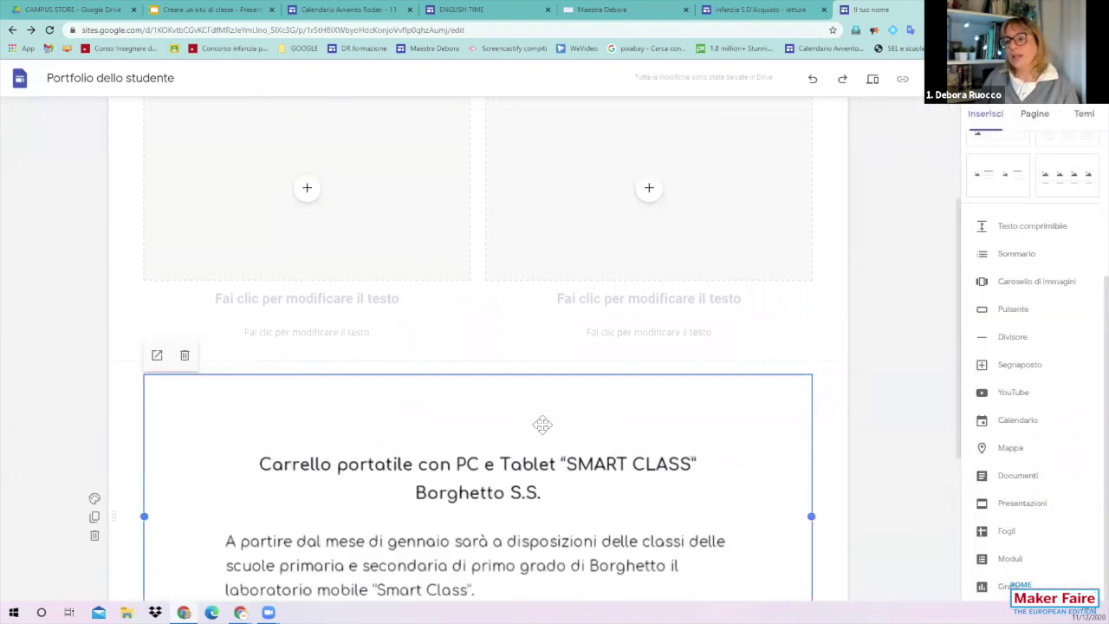
pyautogui.scroll(-3, 543, 425)
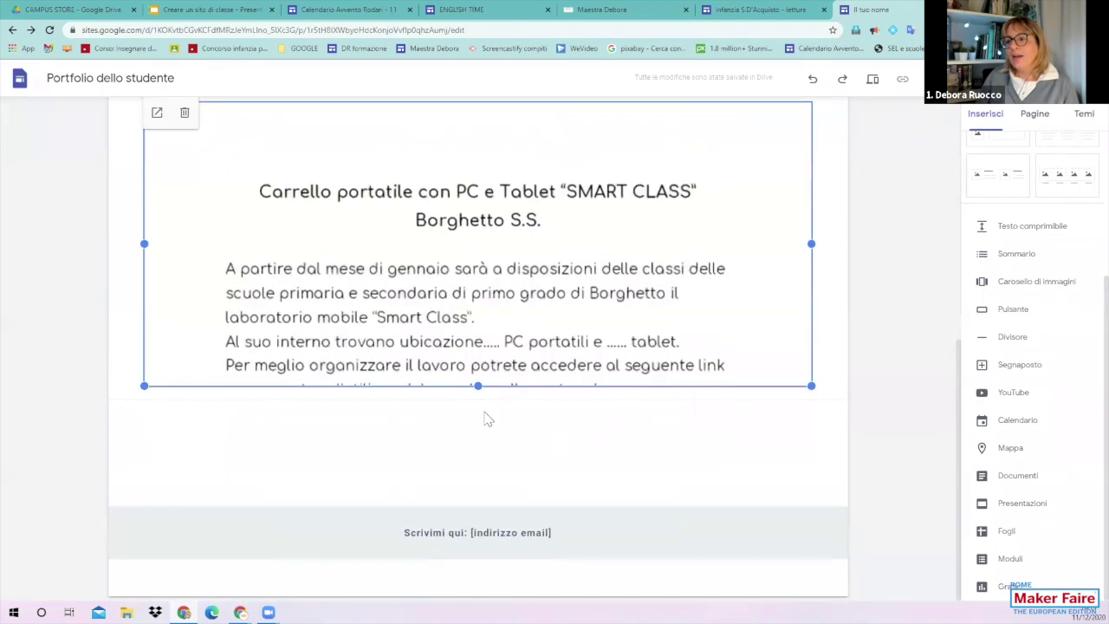
pyautogui.moveTo(480, 382); pyautogui.dragTo(488, 481)
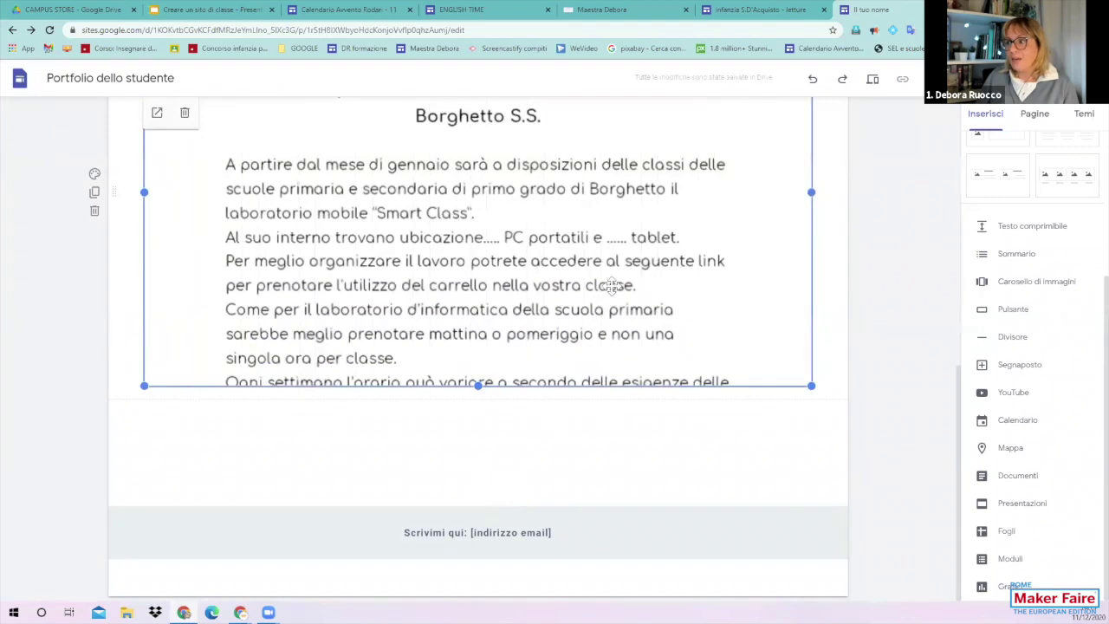
pyautogui.scroll(7, 498, 314)
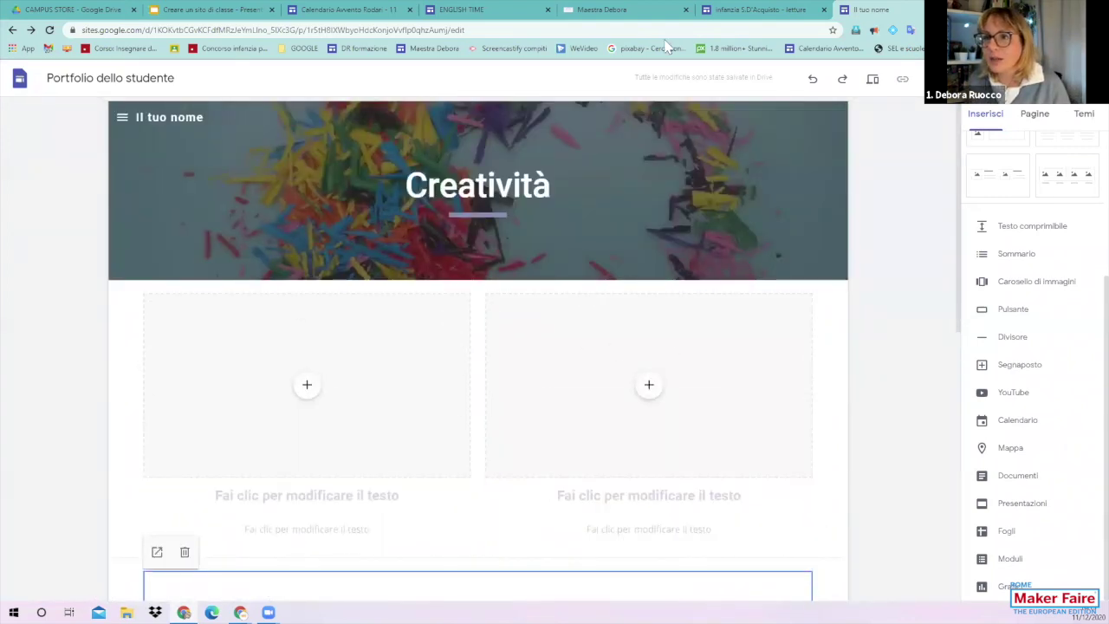
pyautogui.hotkey('ctrl', '2')
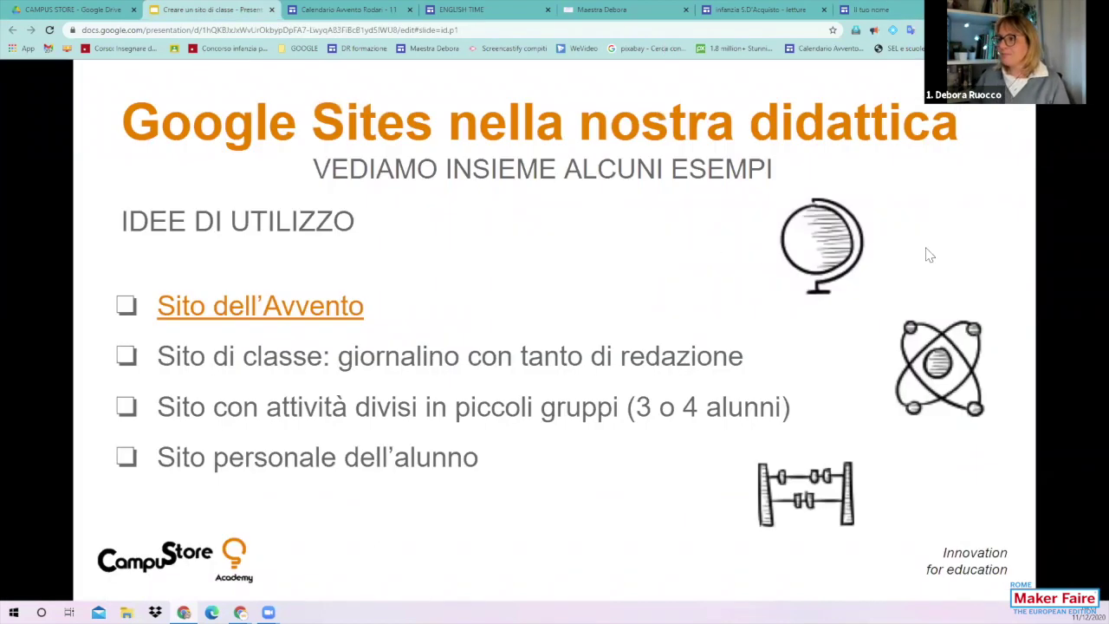
pyautogui.press('F11')
pyautogui.press('Right')
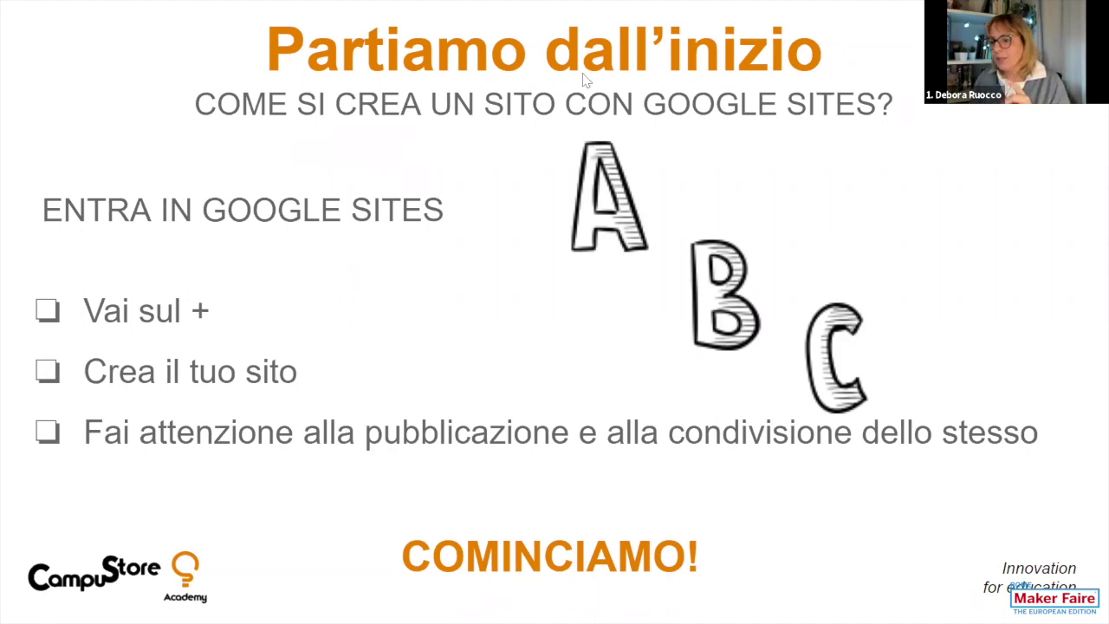
pyautogui.press('F11')
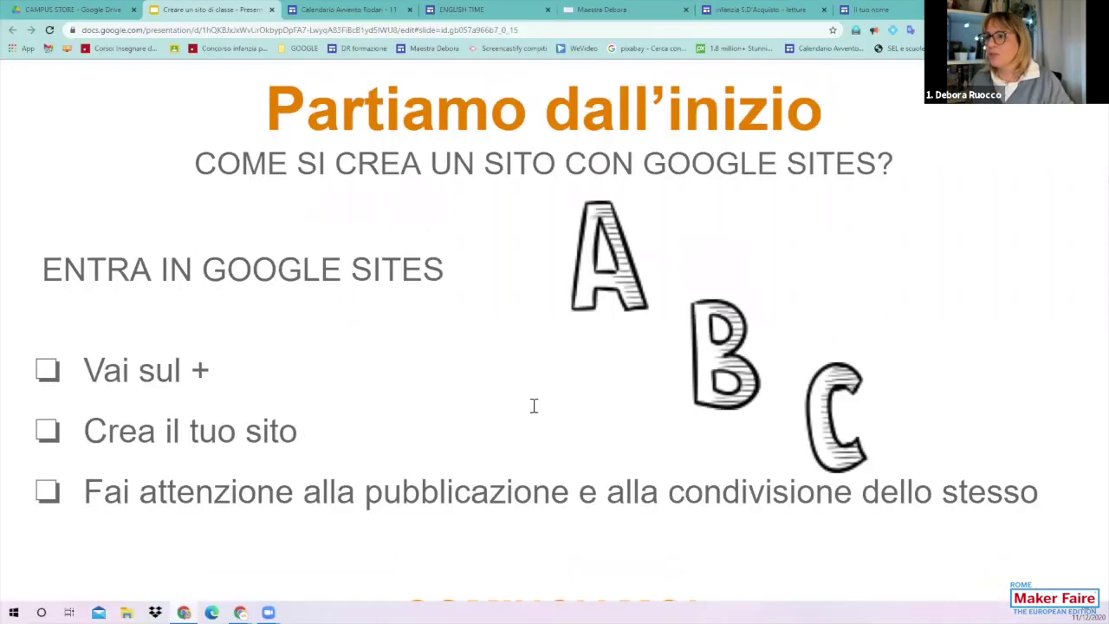
pyautogui.press('Escape')
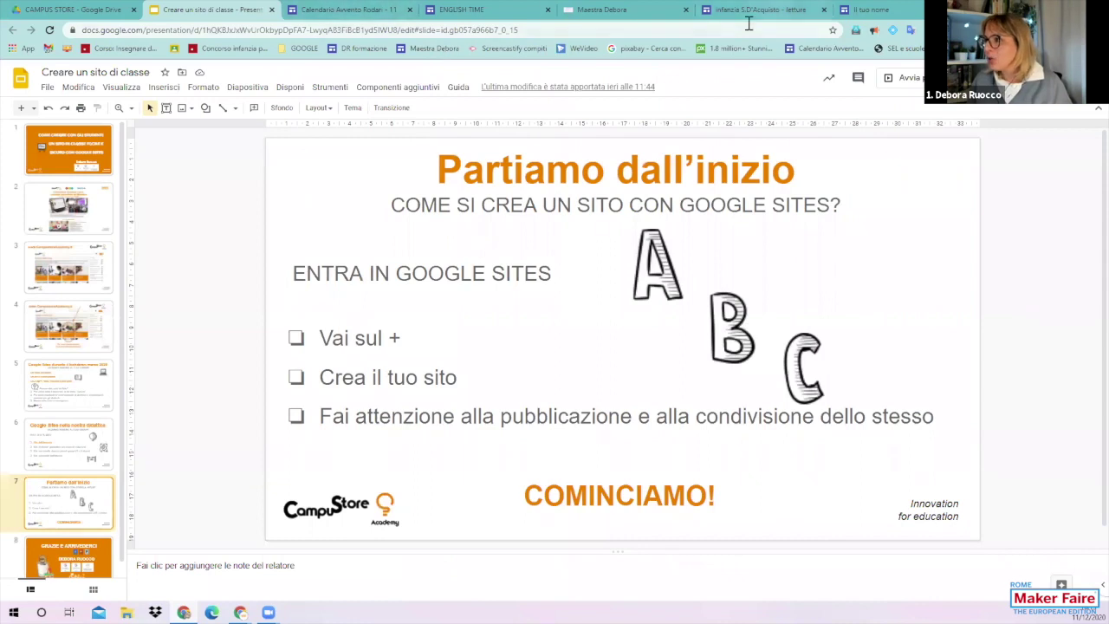
pyautogui.click(897, 12)
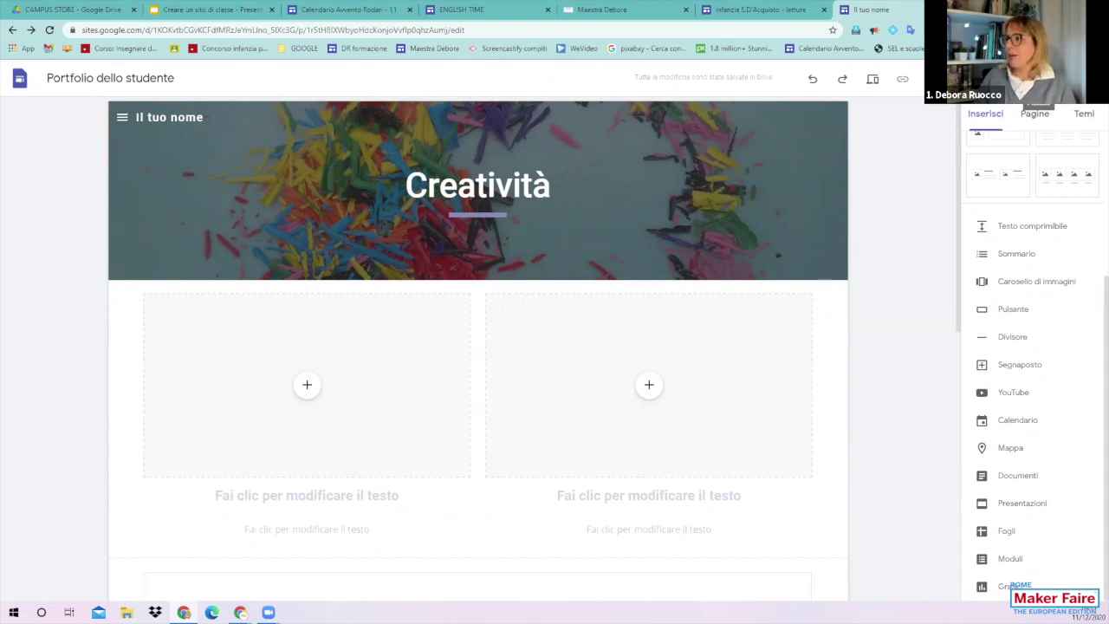
# - Publish the site at a web address built from the author's full name
pyautogui.click(1061, 78)
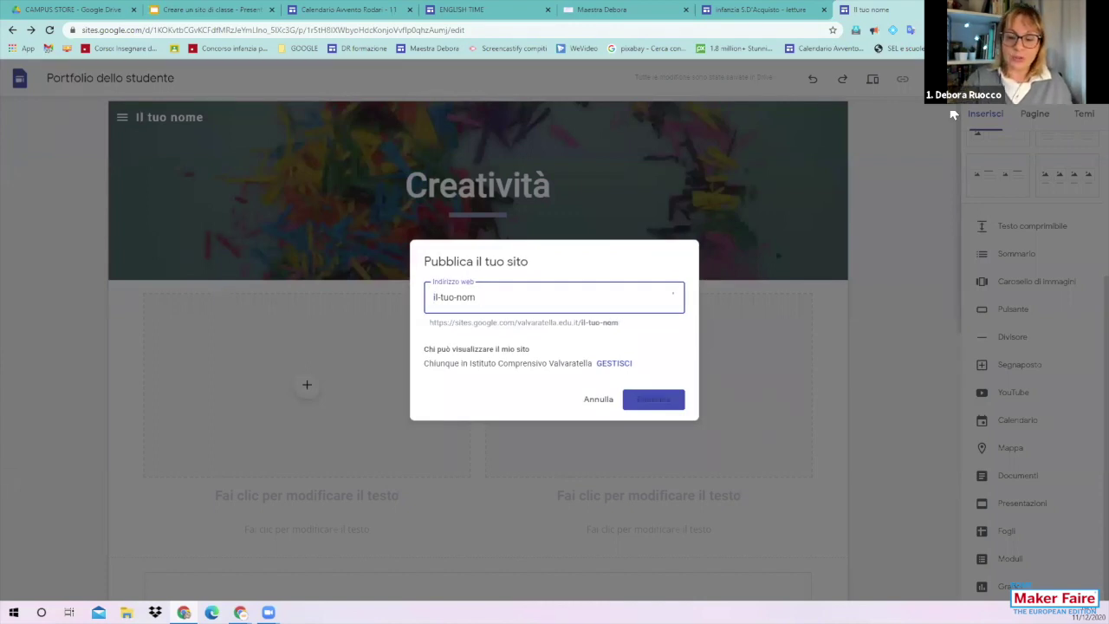
pyautogui.hotkey('ctrl', 'a')
pyautogui.press('BackSpace')
pyautogui.write('debora')
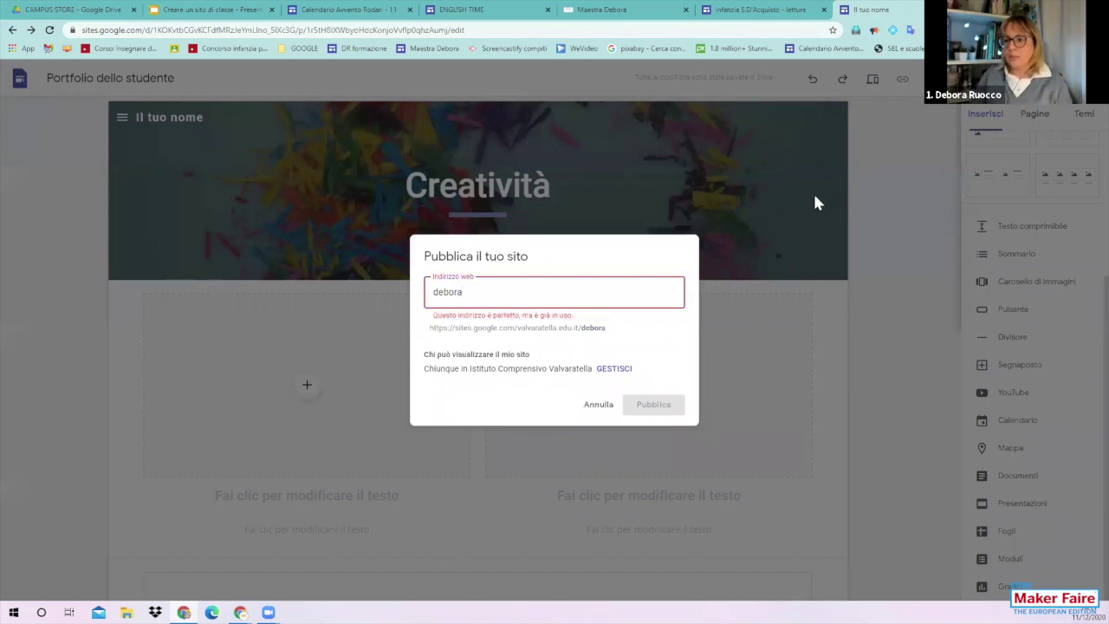
pyautogui.press('BackSpace')
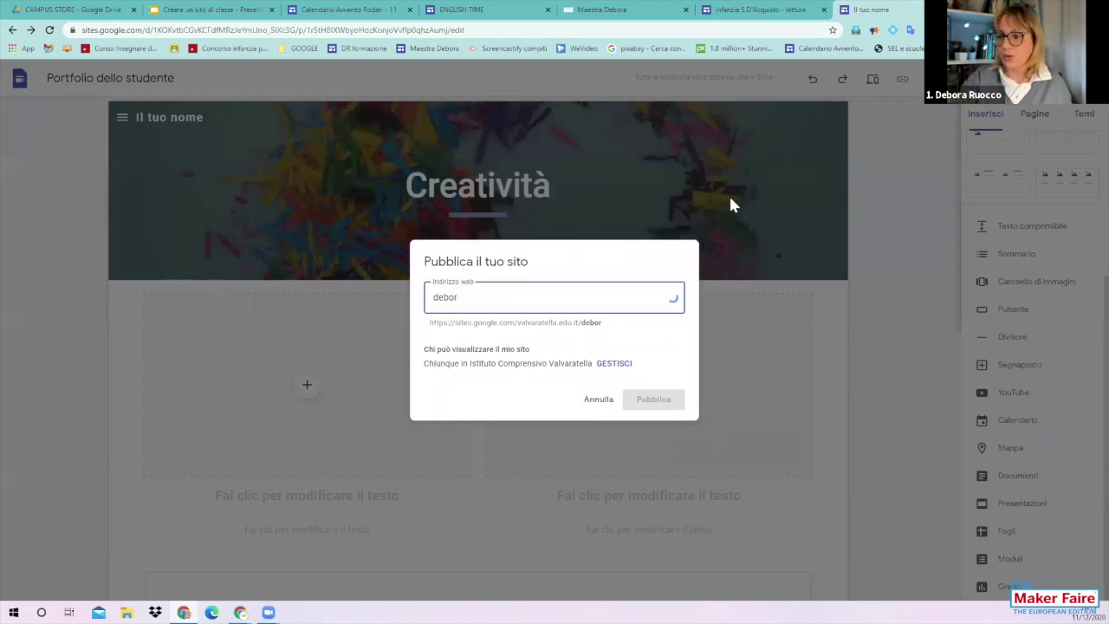
pyautogui.press('BackSpace')
pyautogui.press('BackSpace')
pyautogui.press('BackSpace')
pyautogui.press('BackSpace')
pyautogui.press('BackSpace')
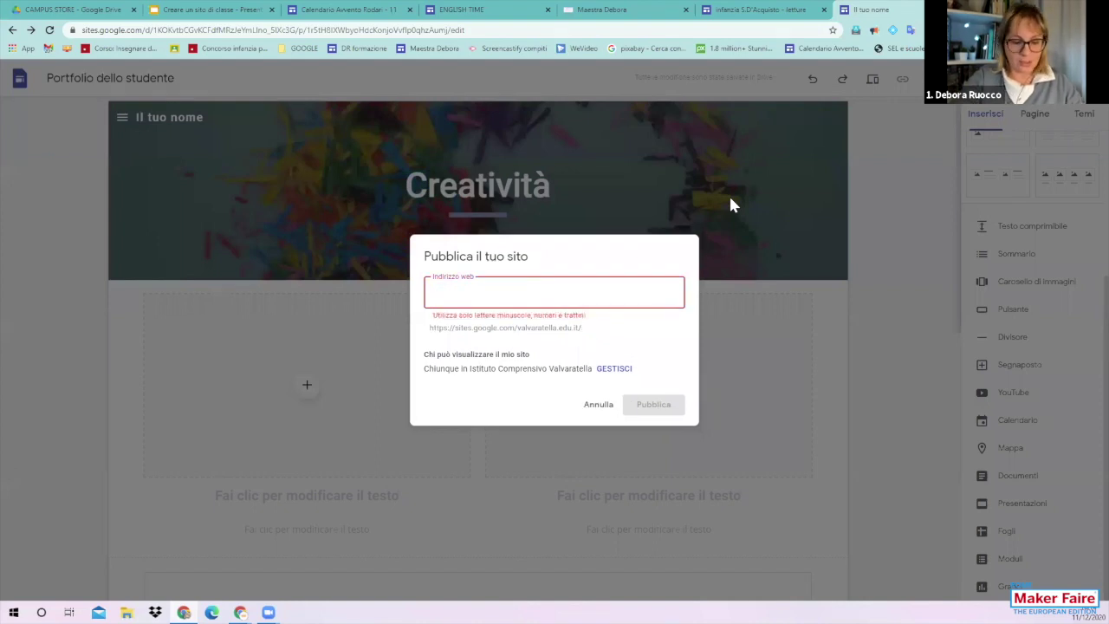
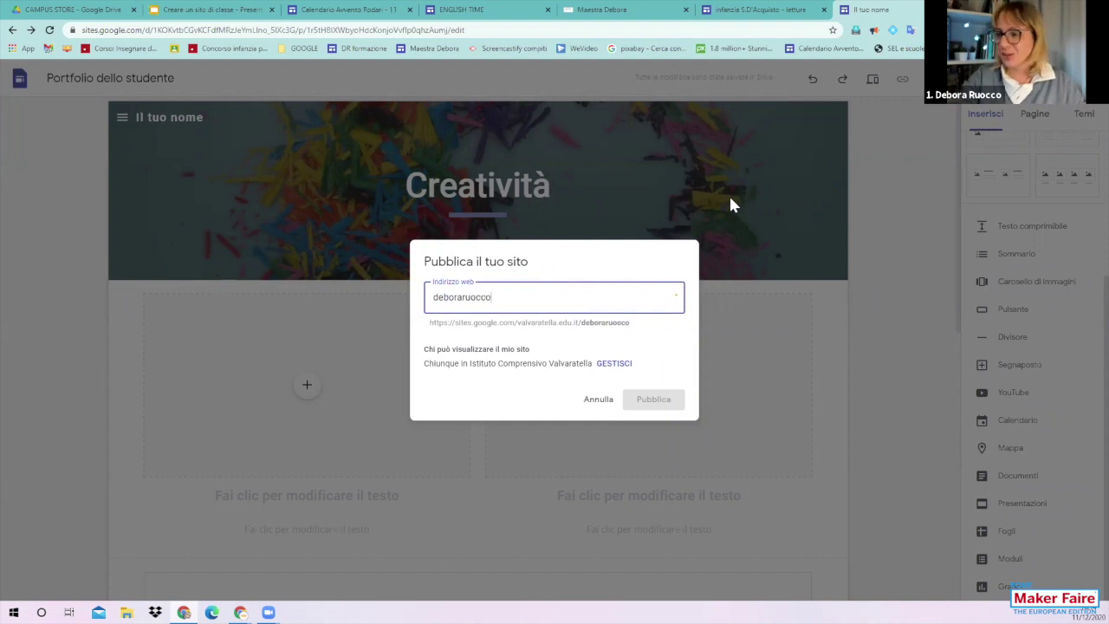
pyautogui.click(653, 400)
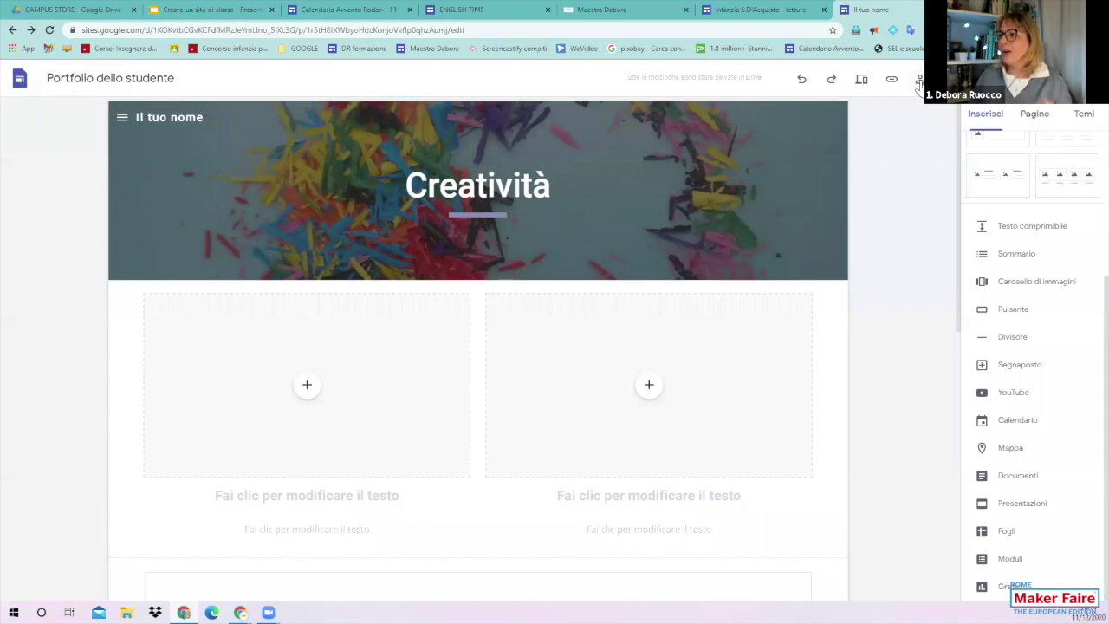
# - Set the published site's link access to Pubblico, leaving the draft restricted
pyautogui.click(919, 80)
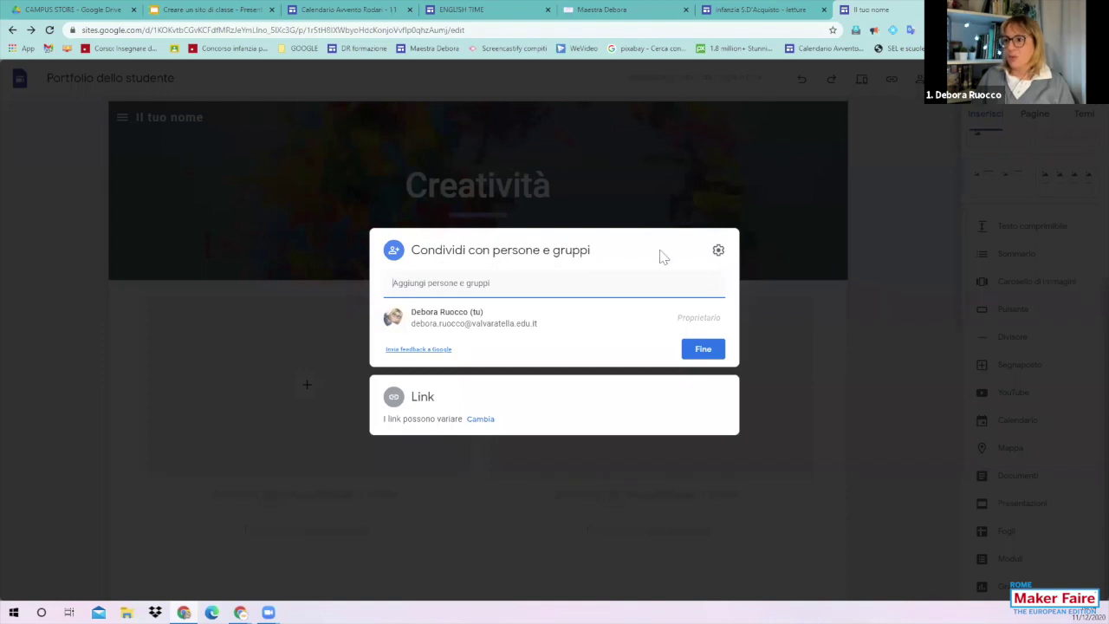
pyautogui.click(481, 419)
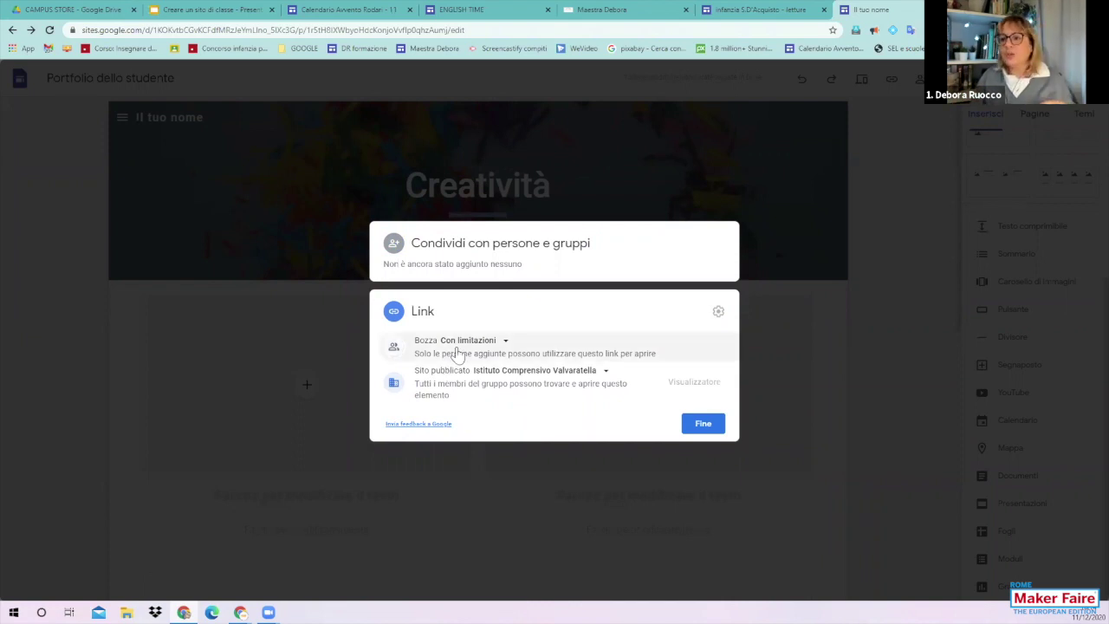
pyautogui.click(499, 342)
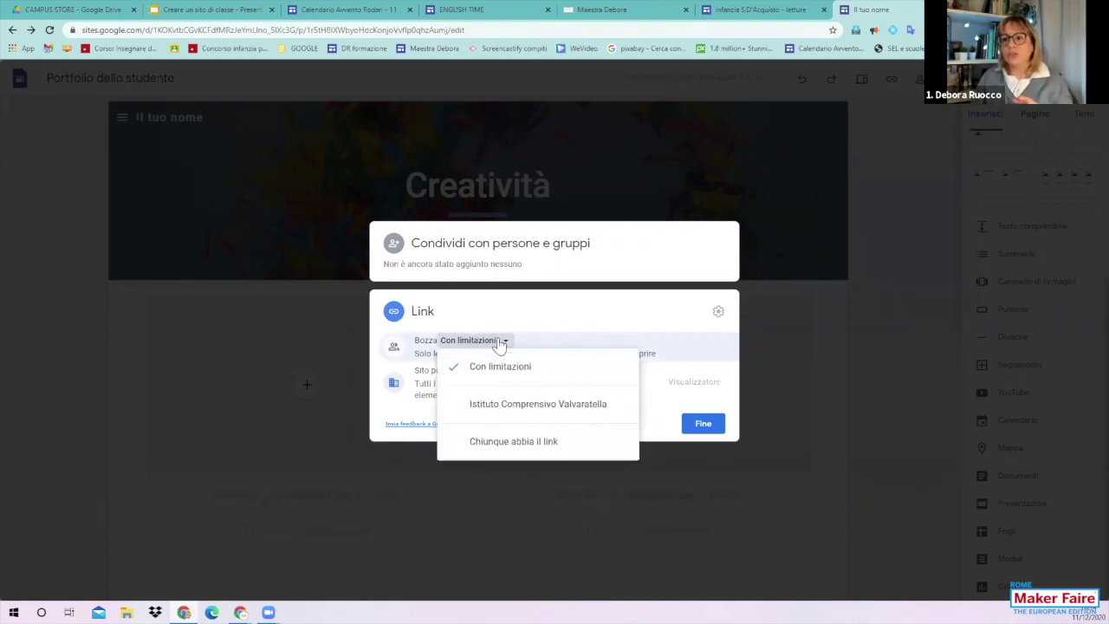
pyautogui.click(499, 342)
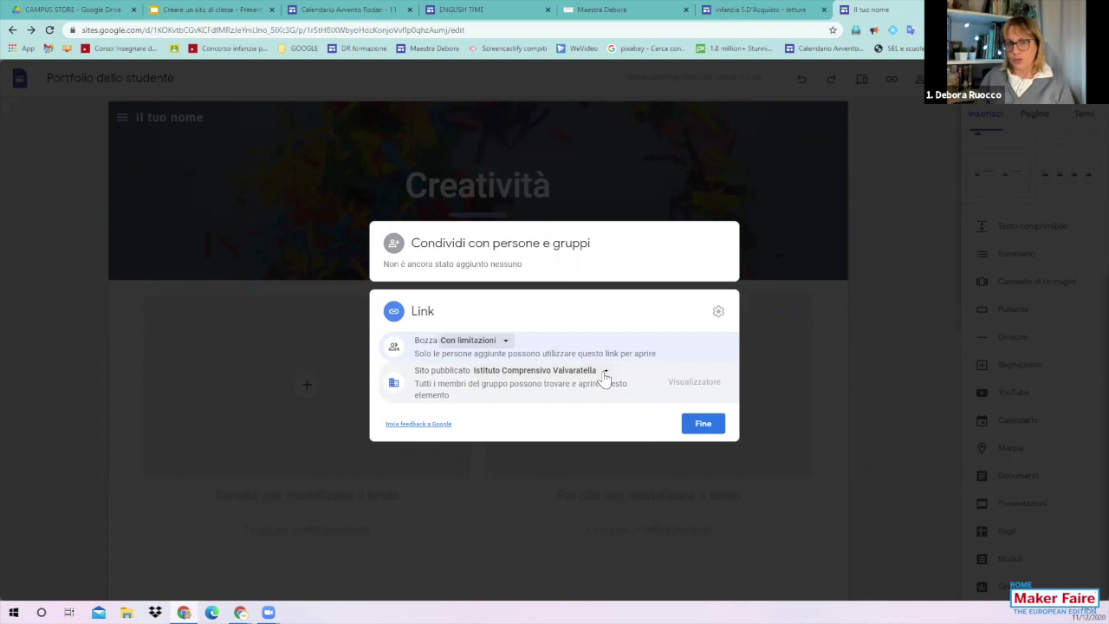
pyautogui.click(605, 372)
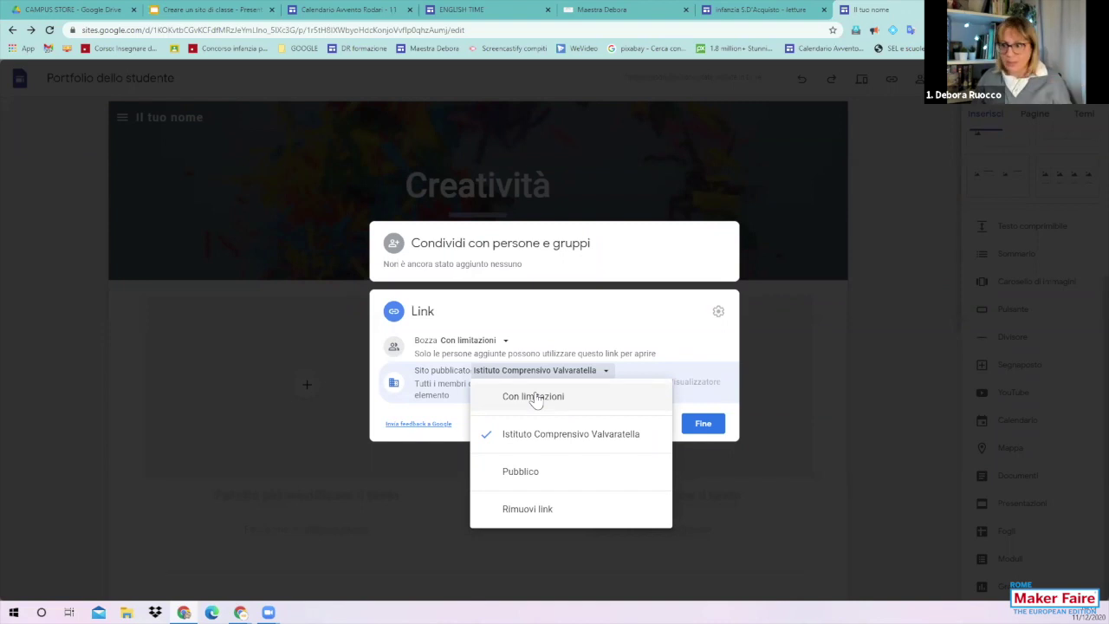
pyautogui.click(545, 473)
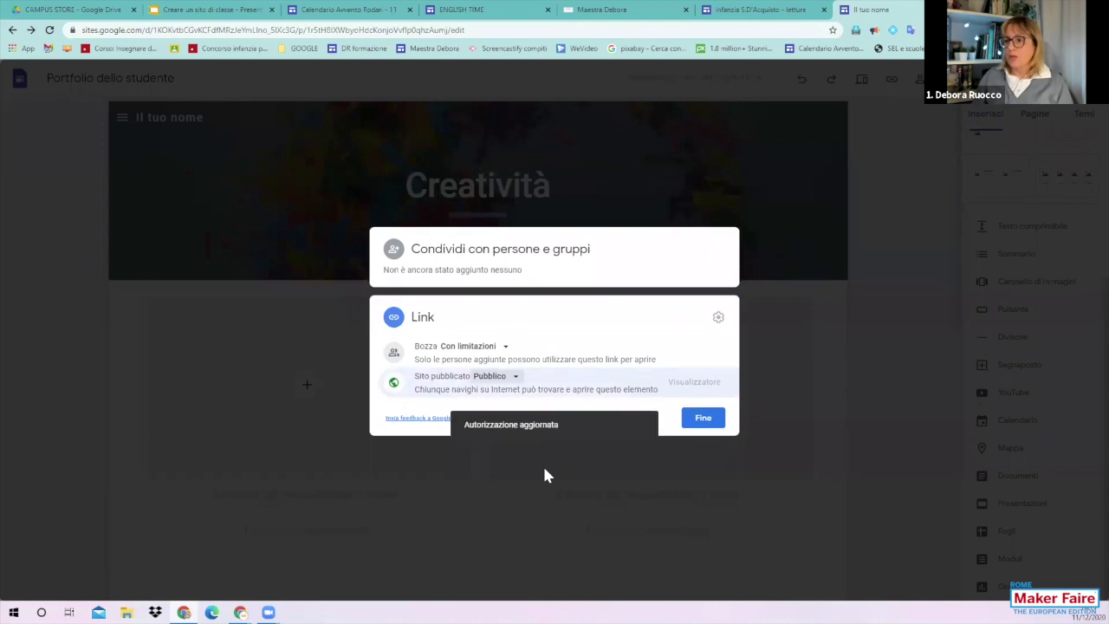
pyautogui.click(703, 419)
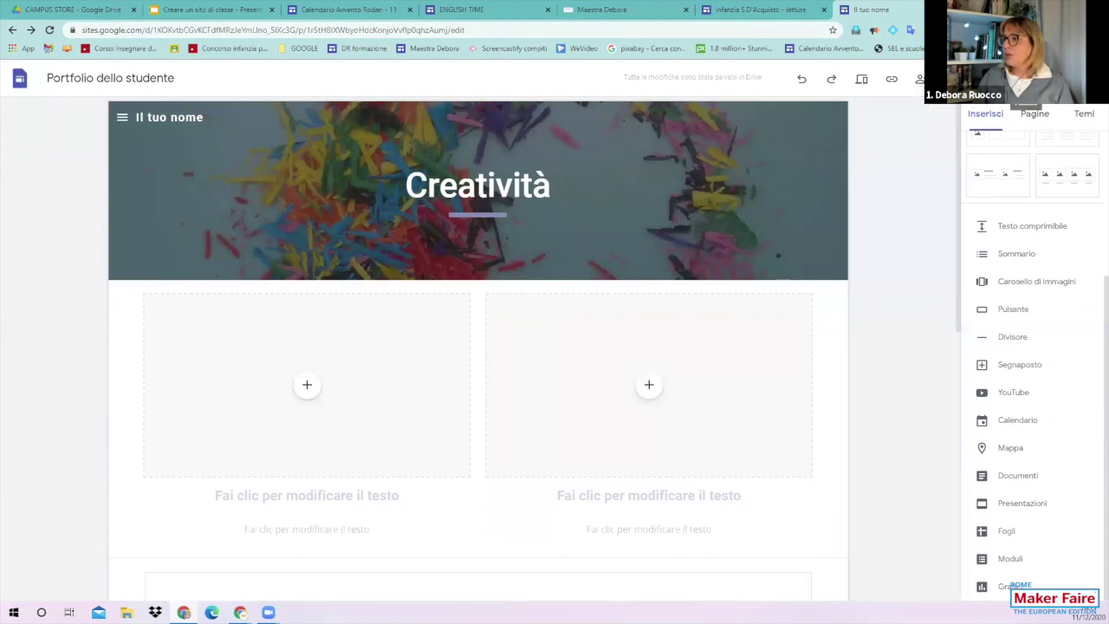
# - Copy the published portfolio's public web address from the Link del sito pubblicato dialog
pyautogui.click(891, 81)
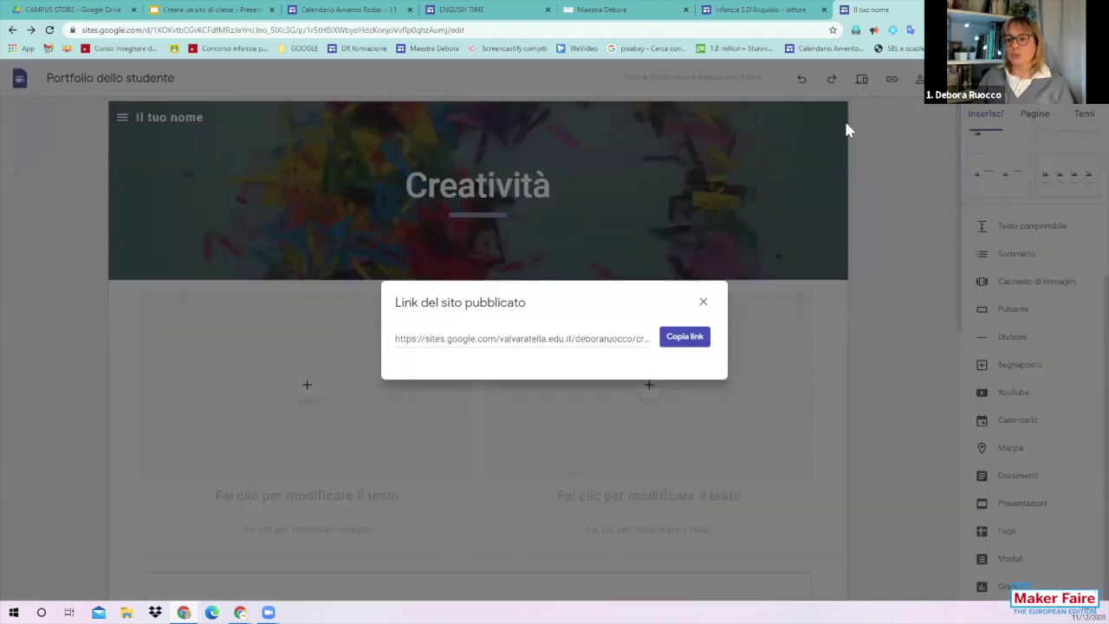
pyautogui.click(681, 340)
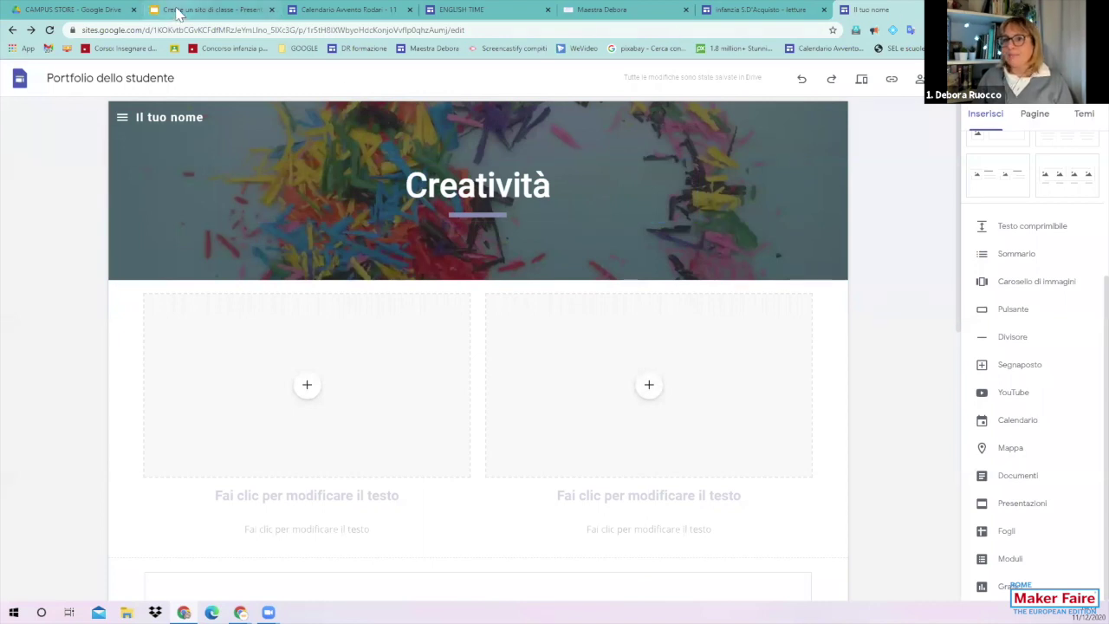
# - Present the Creare un sito di classe deck full-screen, stepping forward one slide and back to Partiamo dall'inizio
pyautogui.click(177, 10)
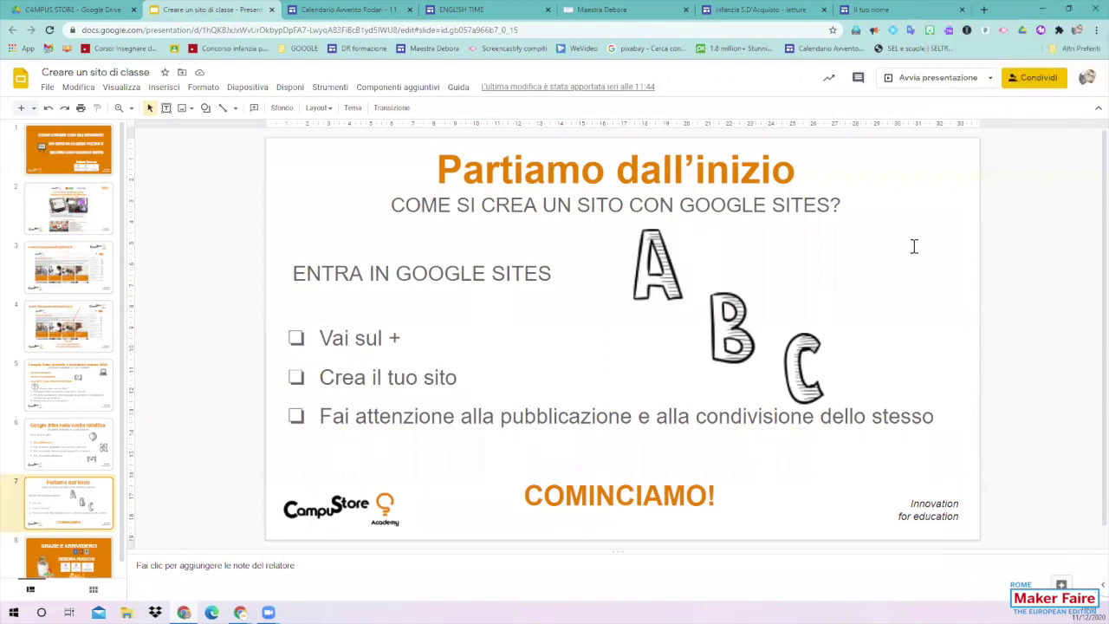
pyautogui.click(923, 78)
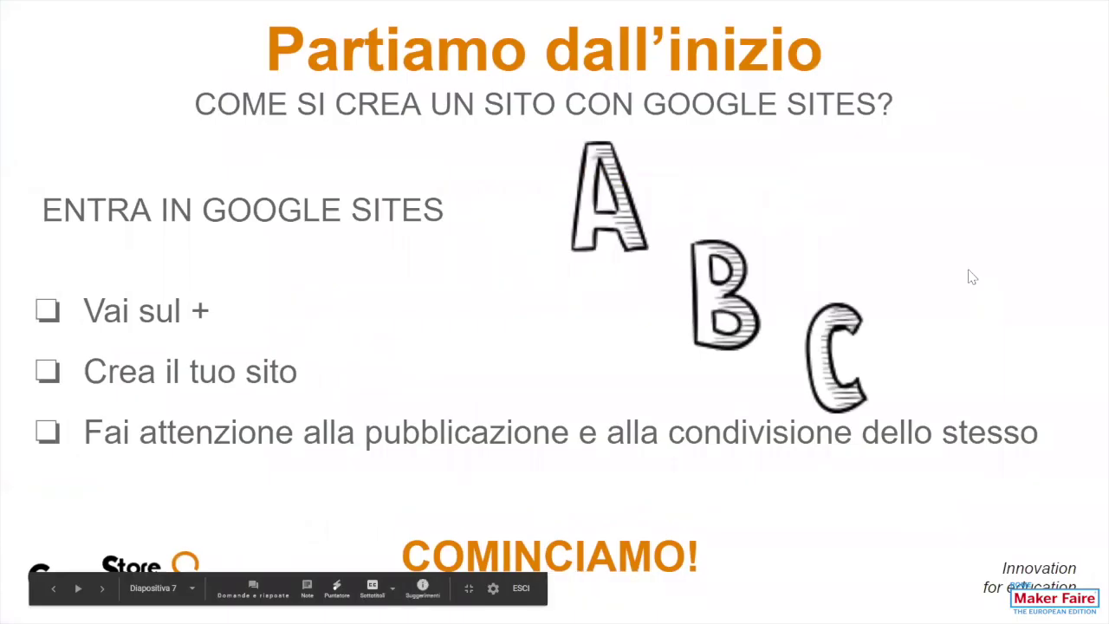
pyautogui.press('Right')
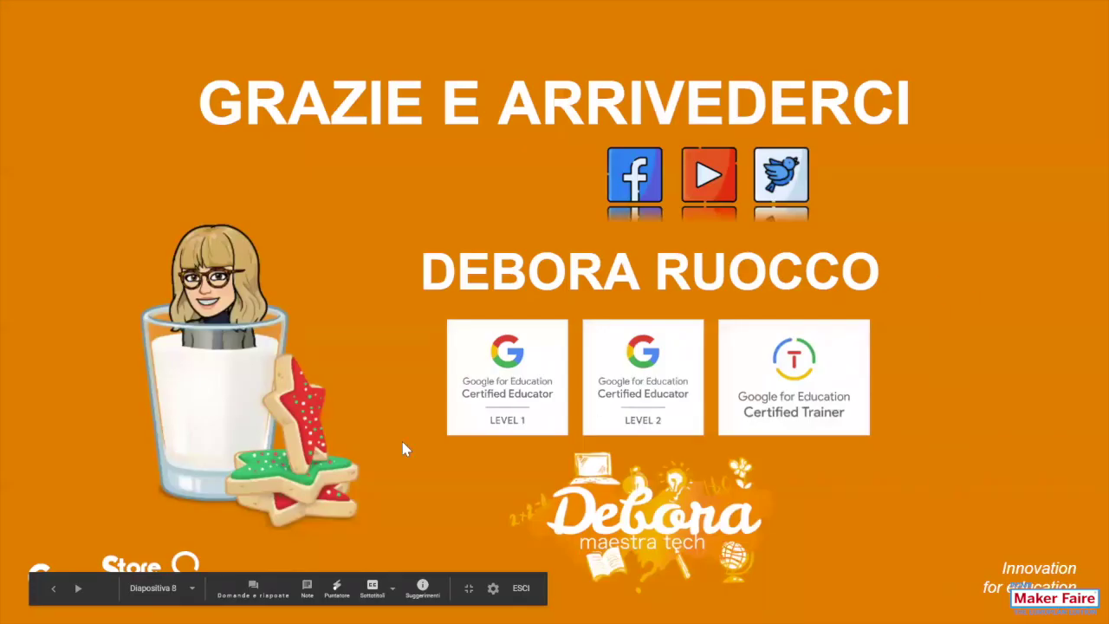
pyautogui.click(51, 589)
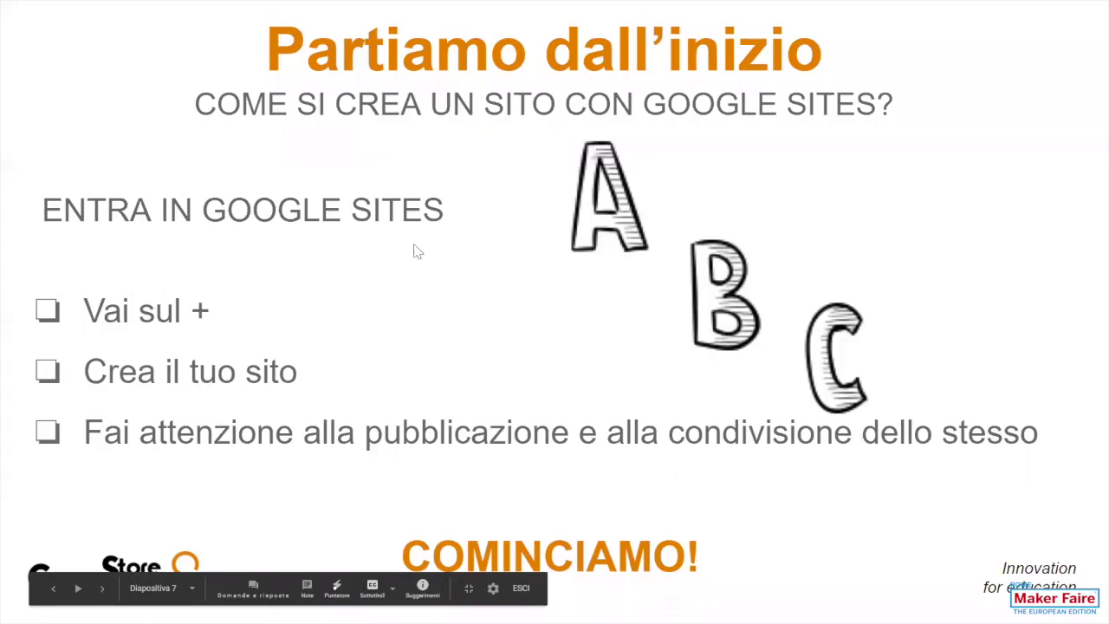
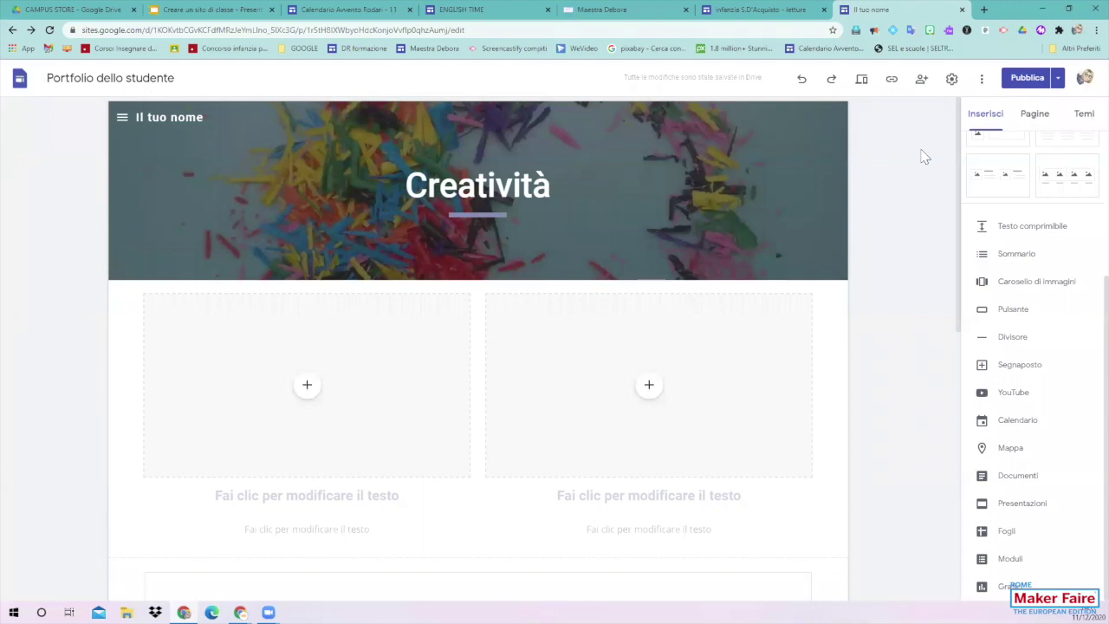
pyautogui.moveTo(797, 232)
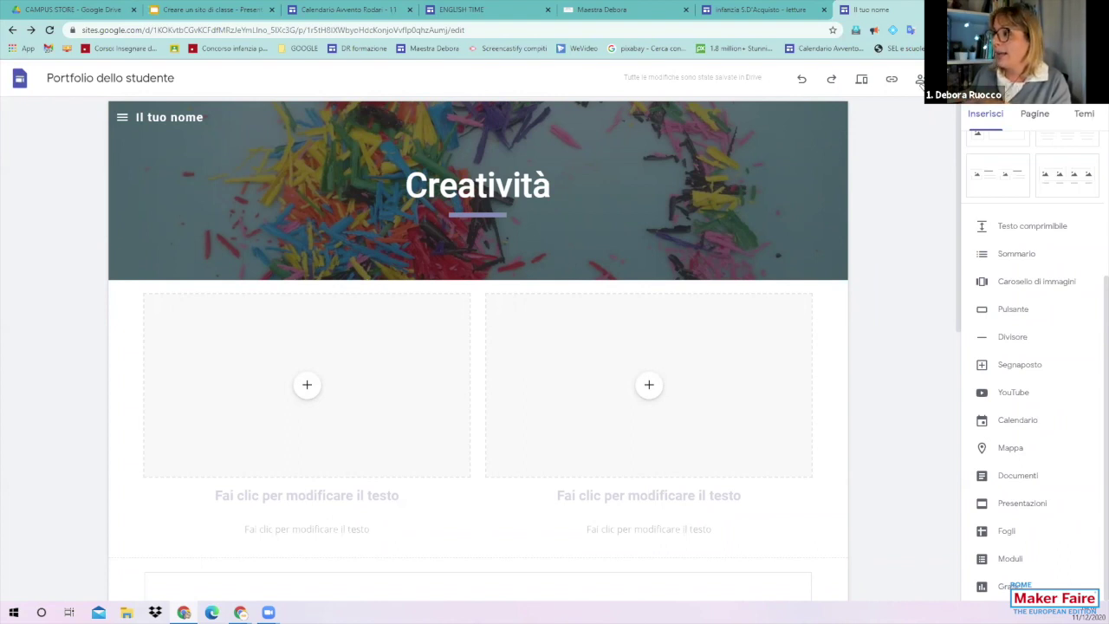
# - Share the Portfolio dello studente site with the classmate as Editor and send the invitation
pyautogui.click(919, 80)
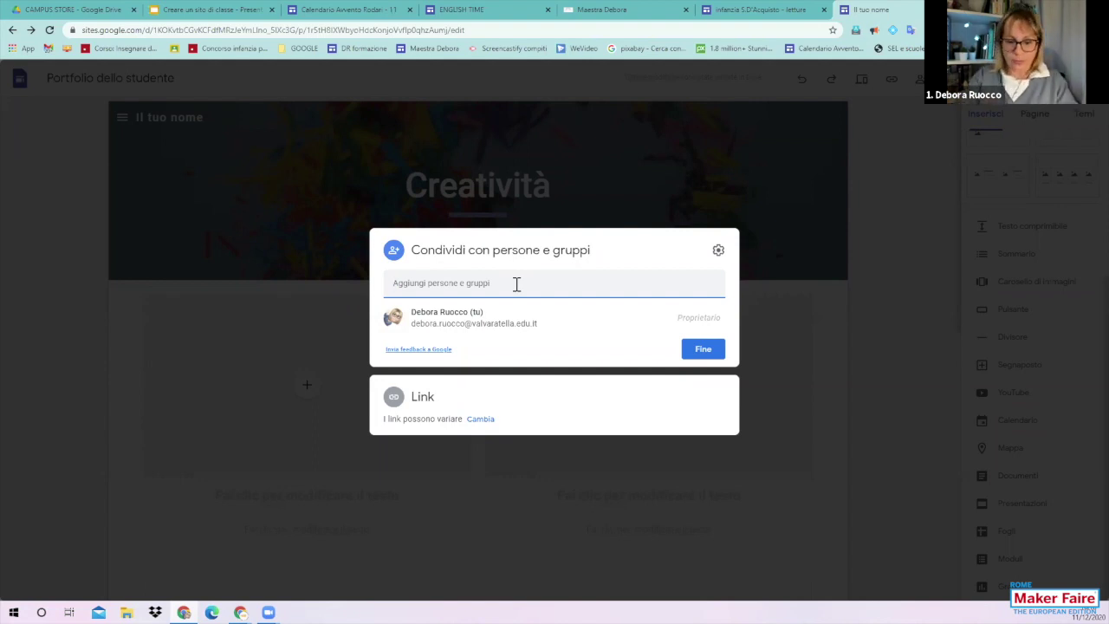
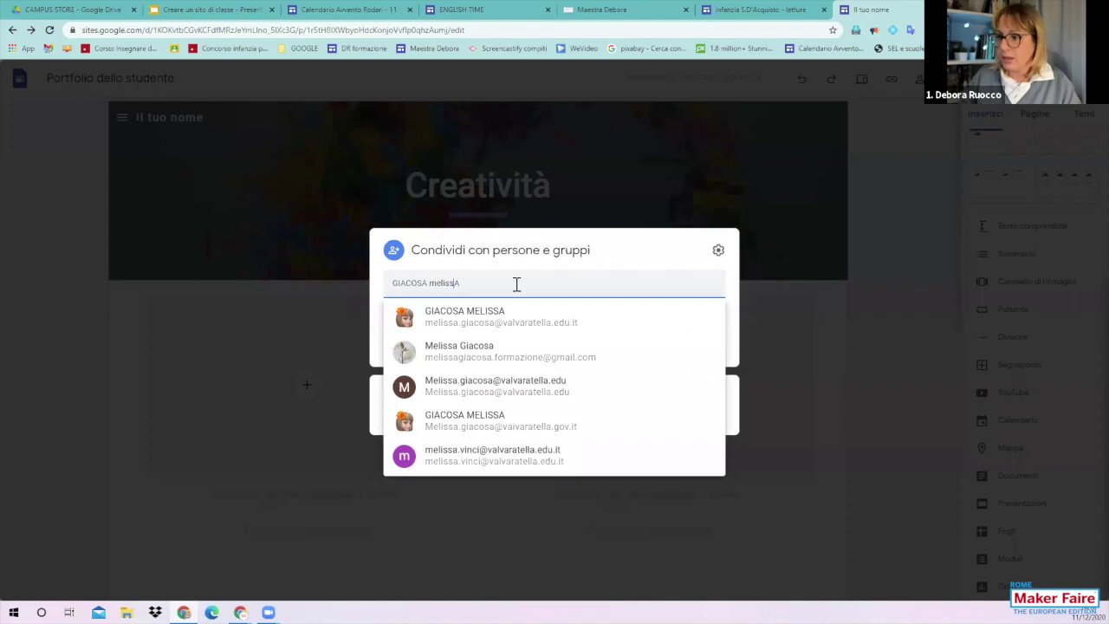
pyautogui.click(443, 315)
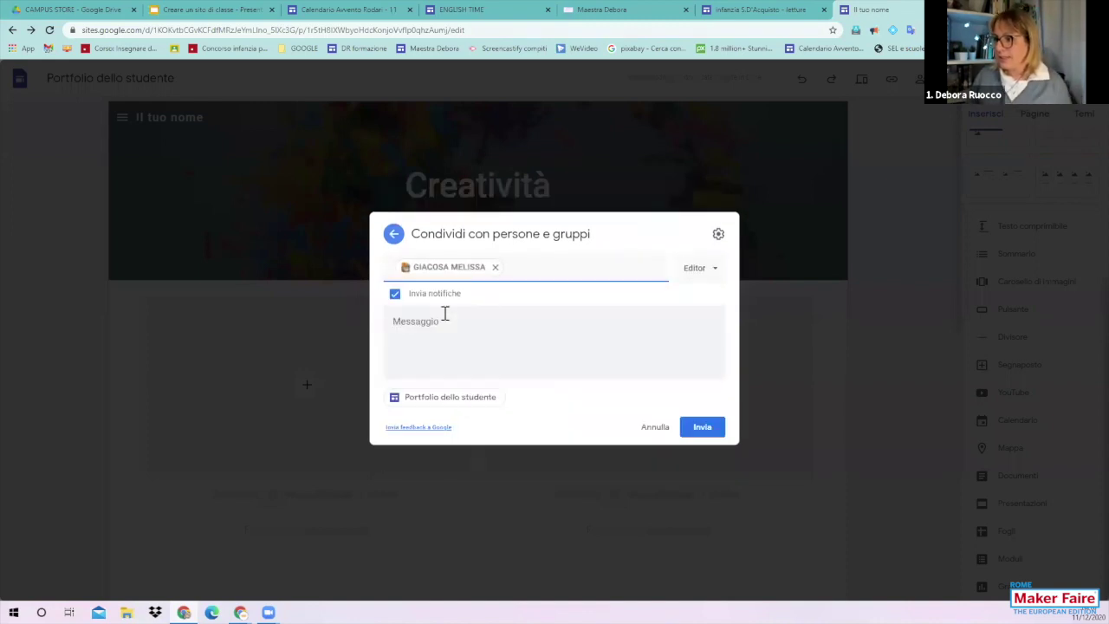
pyautogui.click(709, 274)
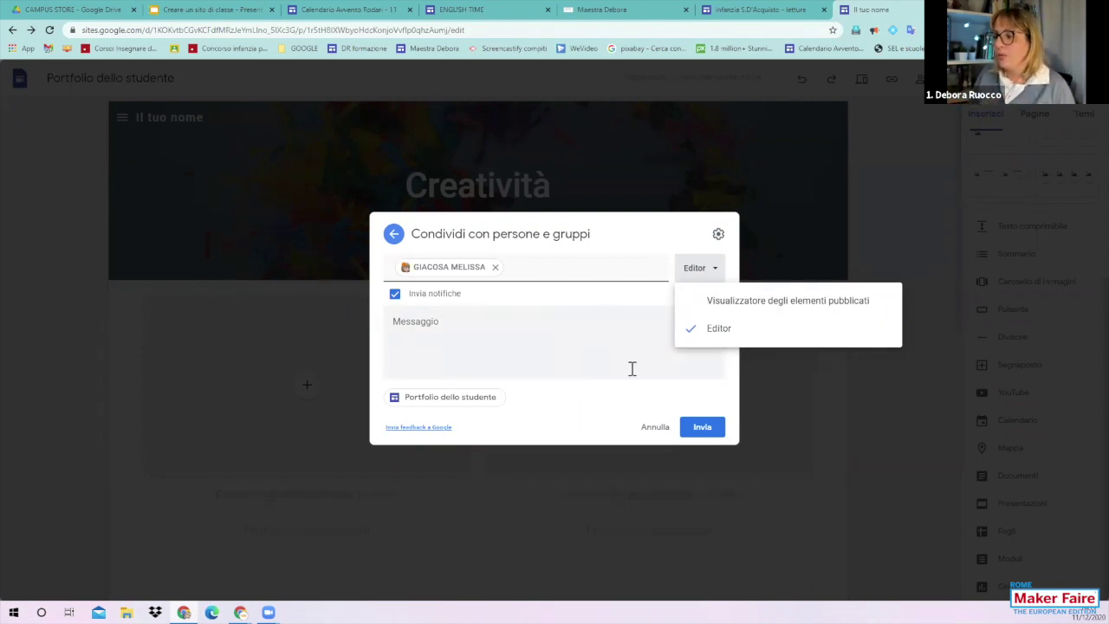
pyautogui.click(698, 428)
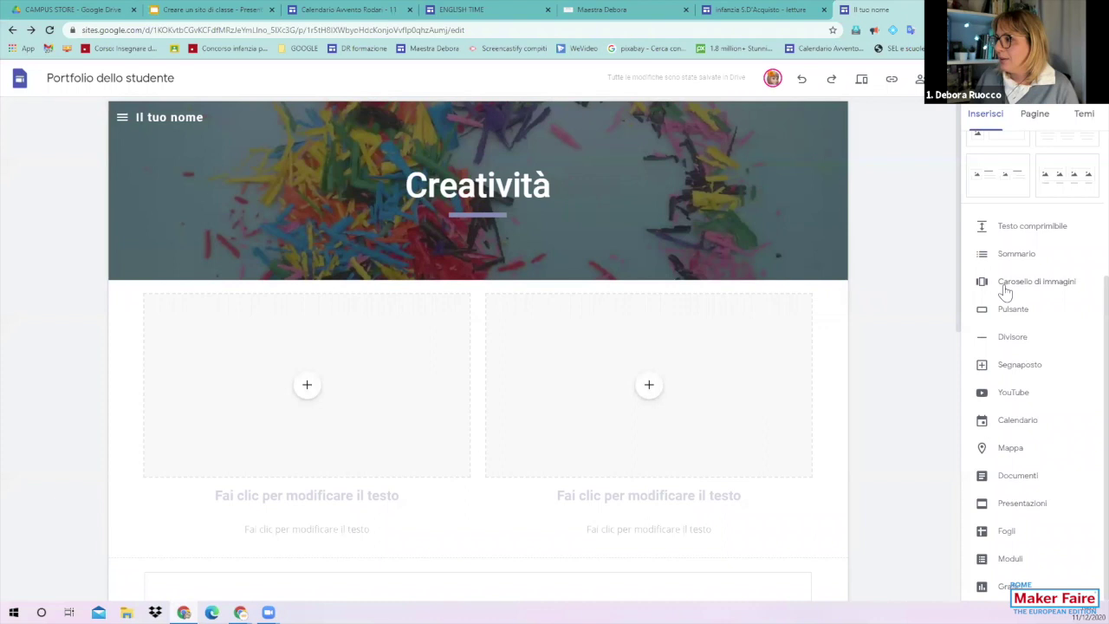
# - Add a subpage named 'x' under Corsi, then preview the site's navigation menu
pyautogui.scroll(3, 1007, 272)
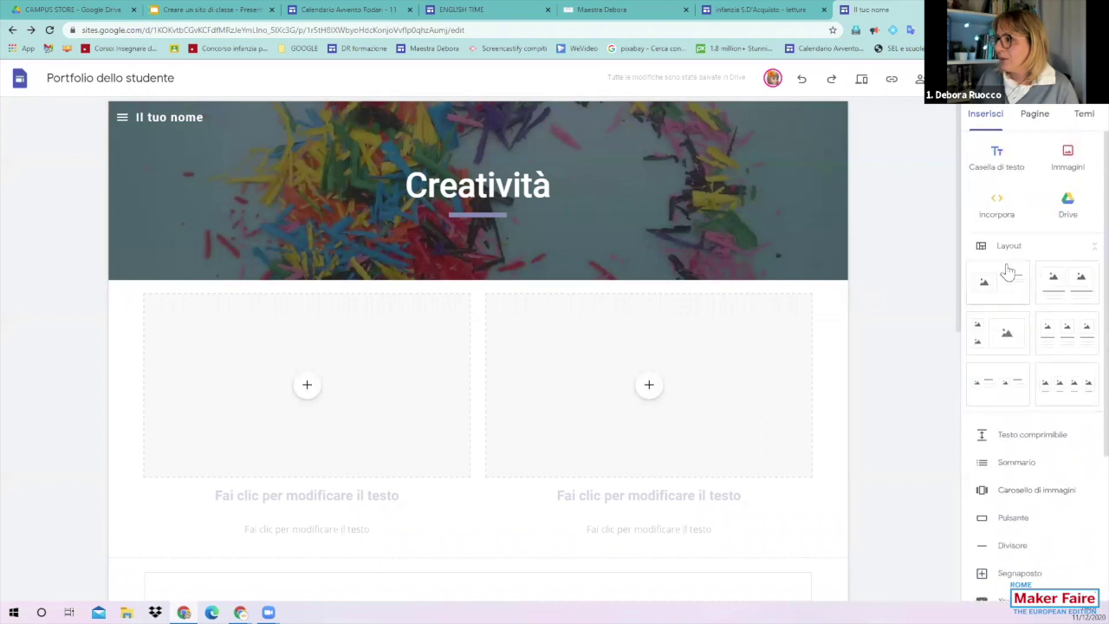
pyautogui.click(1045, 123)
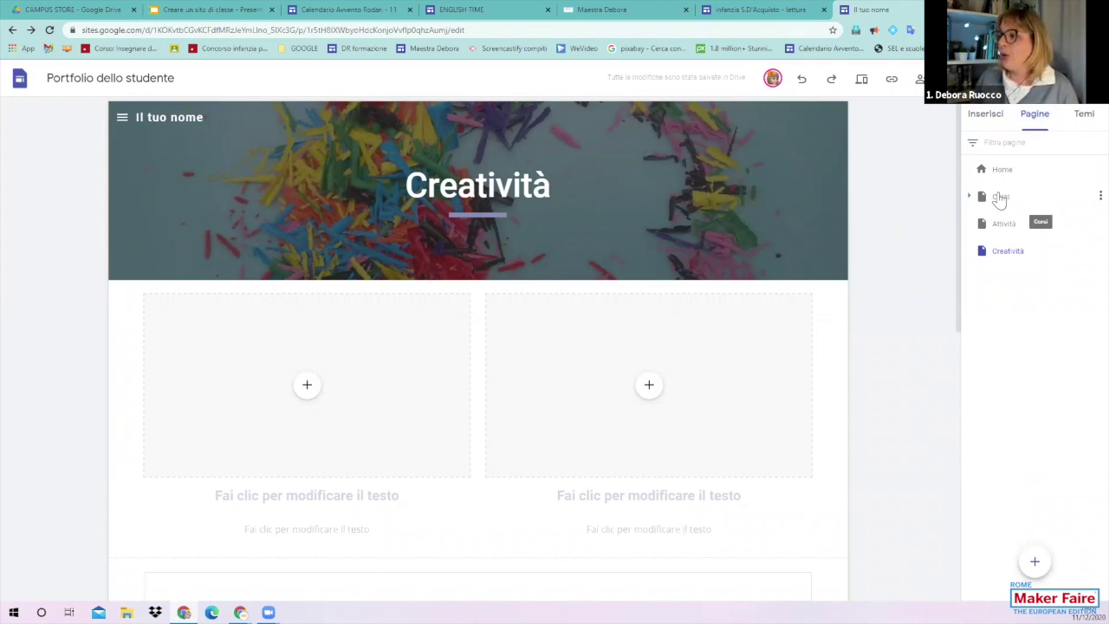
pyautogui.click(1099, 197)
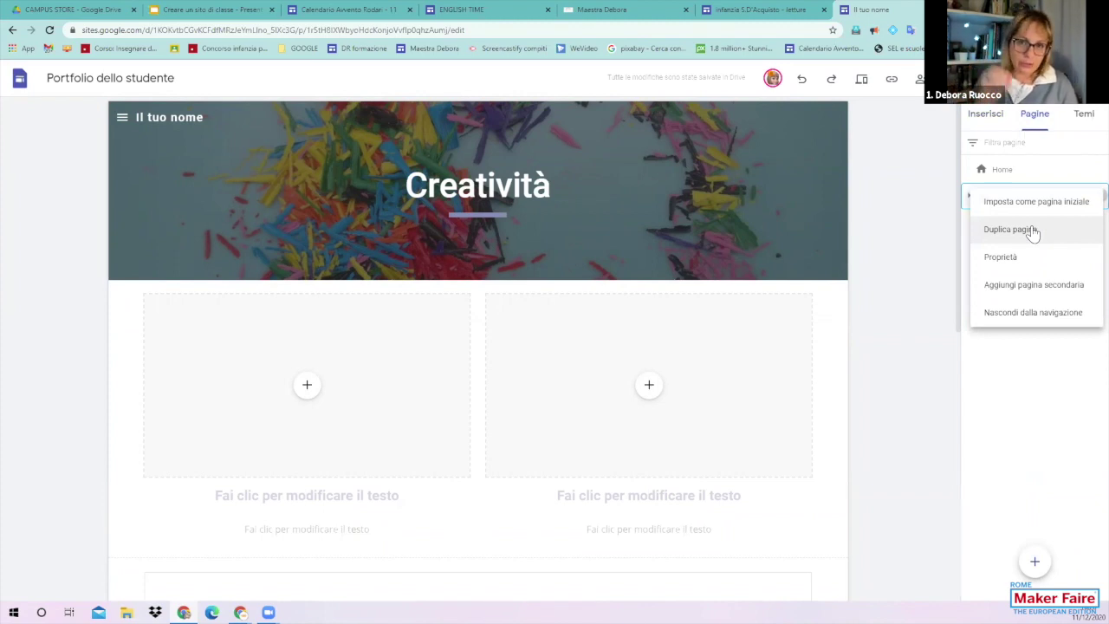
pyautogui.click(1040, 286)
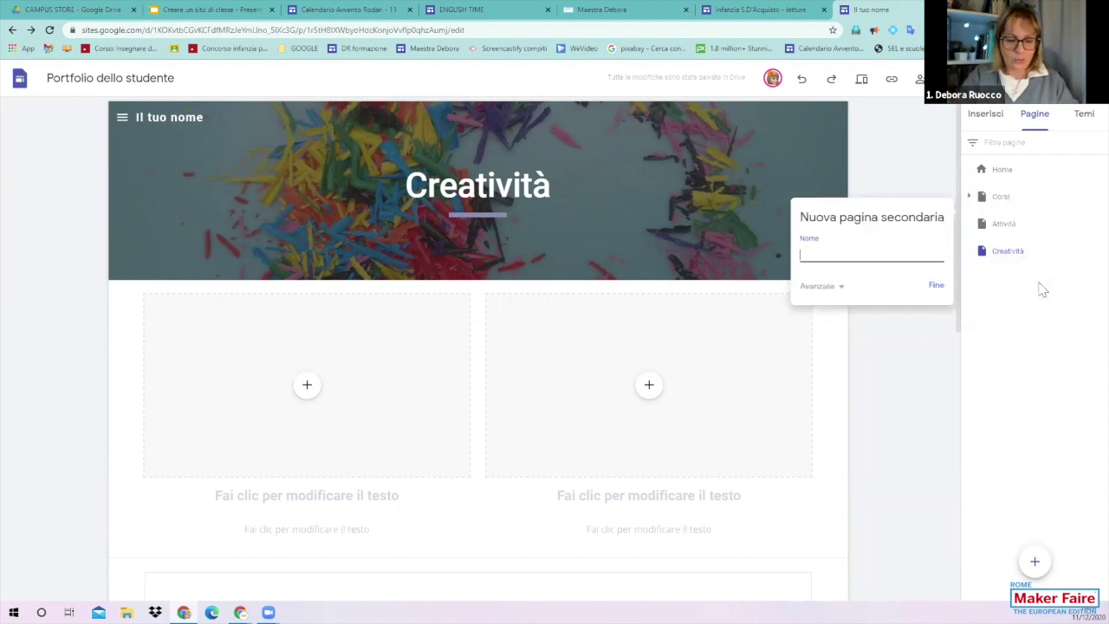
pyautogui.write('x')
pyautogui.press('Return')
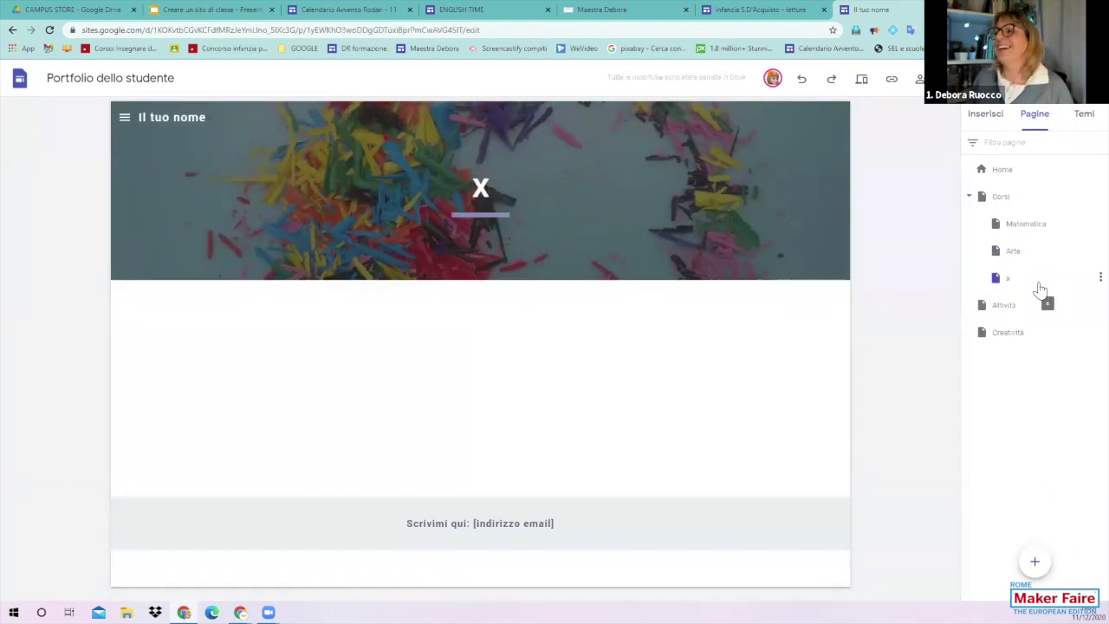
pyautogui.click(124, 119)
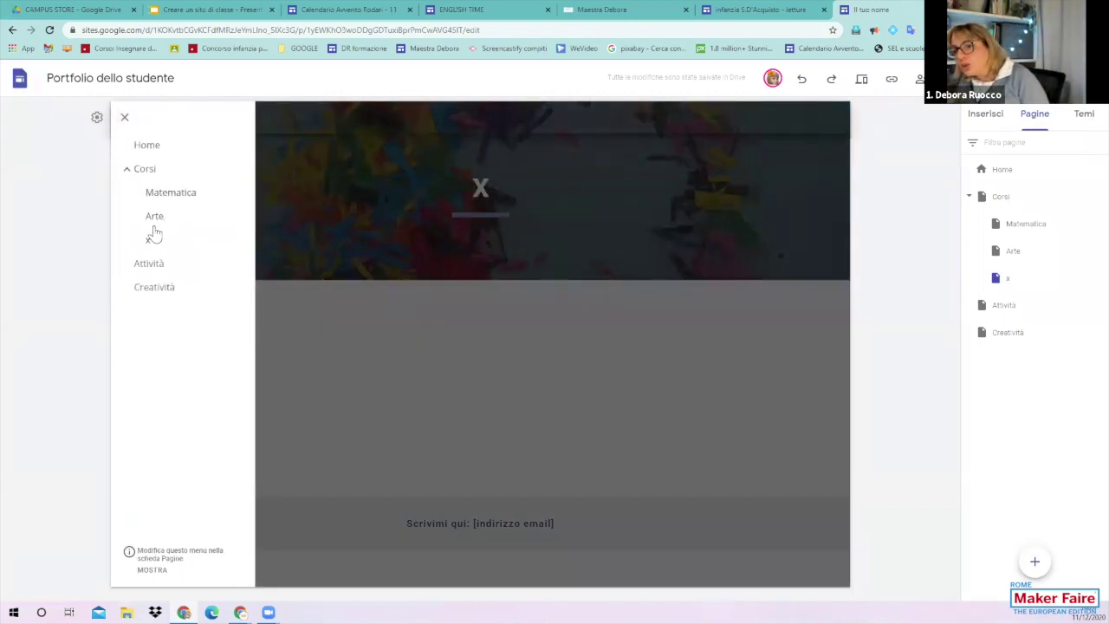
pyautogui.click(124, 117)
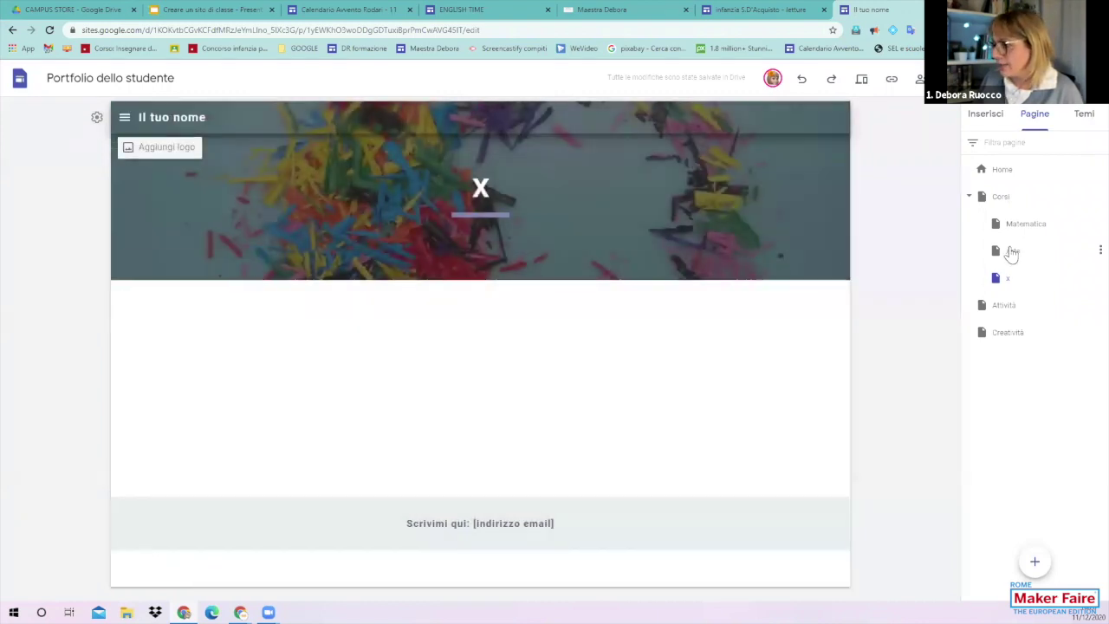
# - Open the Arte page and drag it above Matematica under Corsi
pyautogui.click(1012, 251)
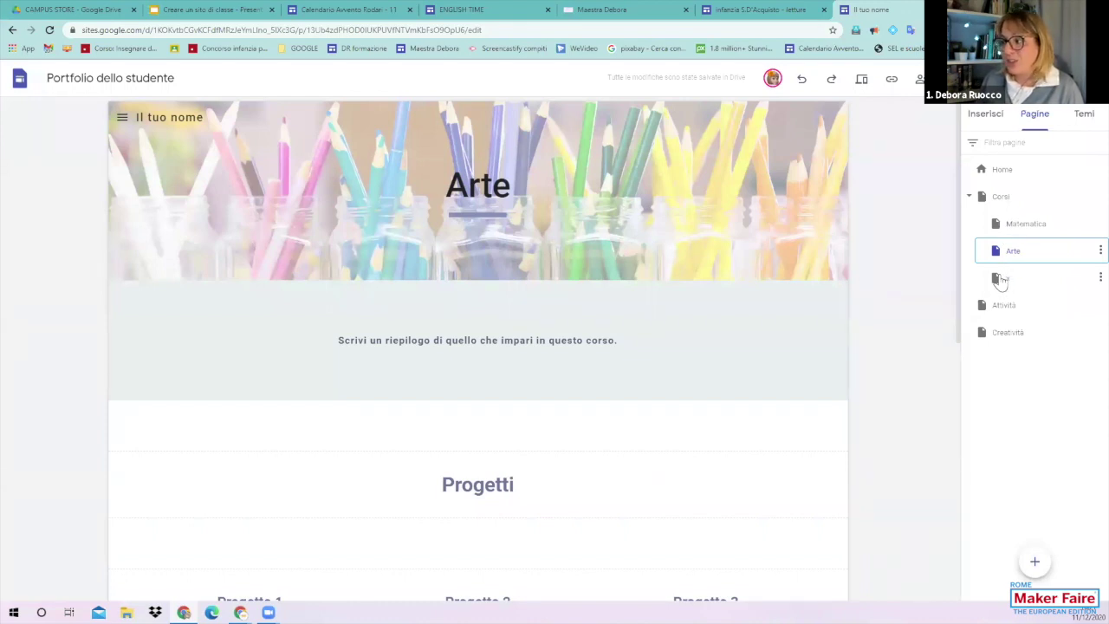
pyautogui.moveTo(992, 251); pyautogui.dragTo(994, 218)
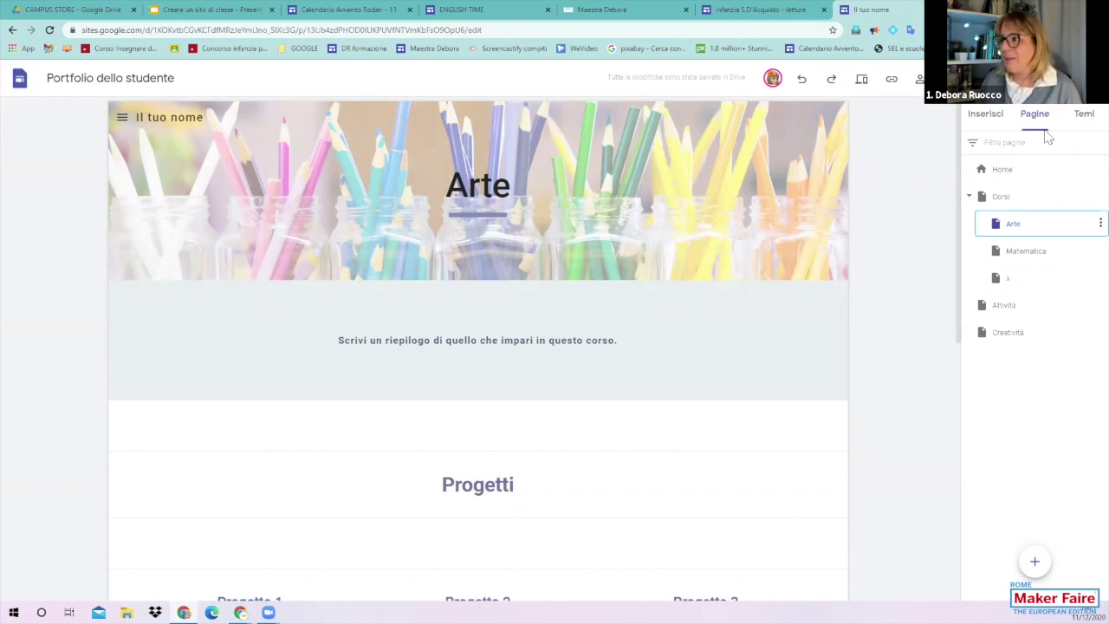
# - Apply the dark grey background with white text to the section below the Arte header
pyautogui.click(994, 116)
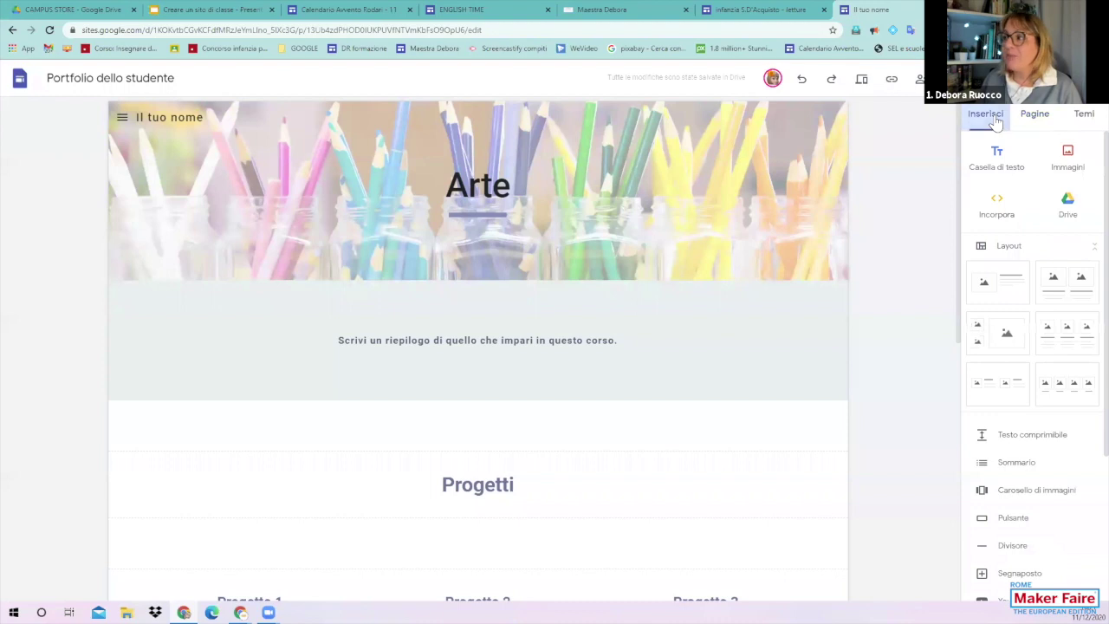
pyautogui.scroll(-2, 1015, 312)
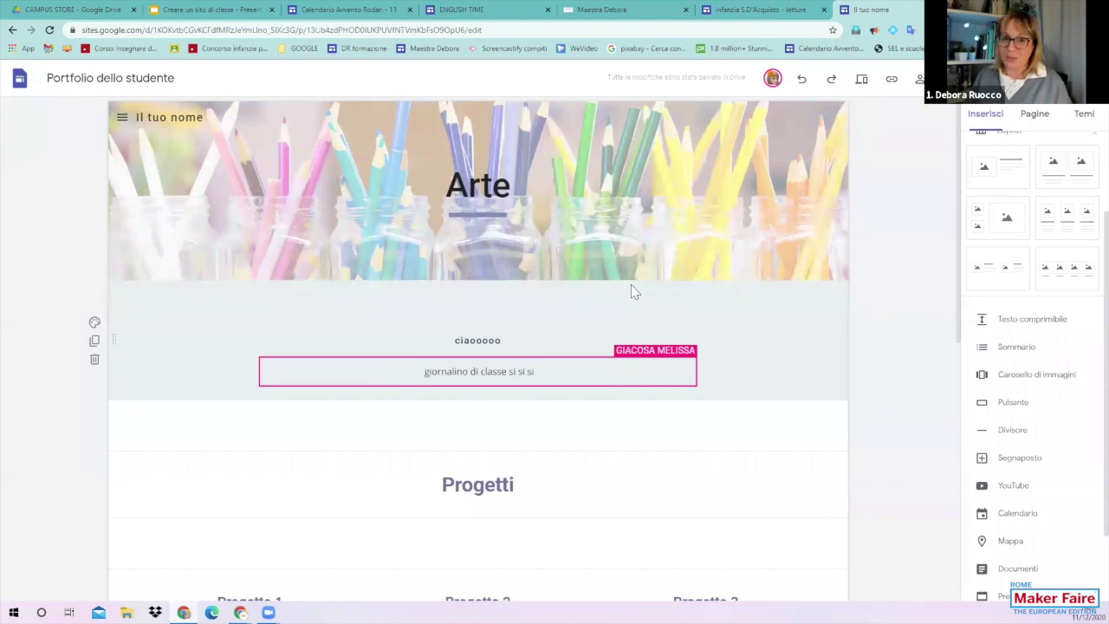
pyautogui.click(649, 263)
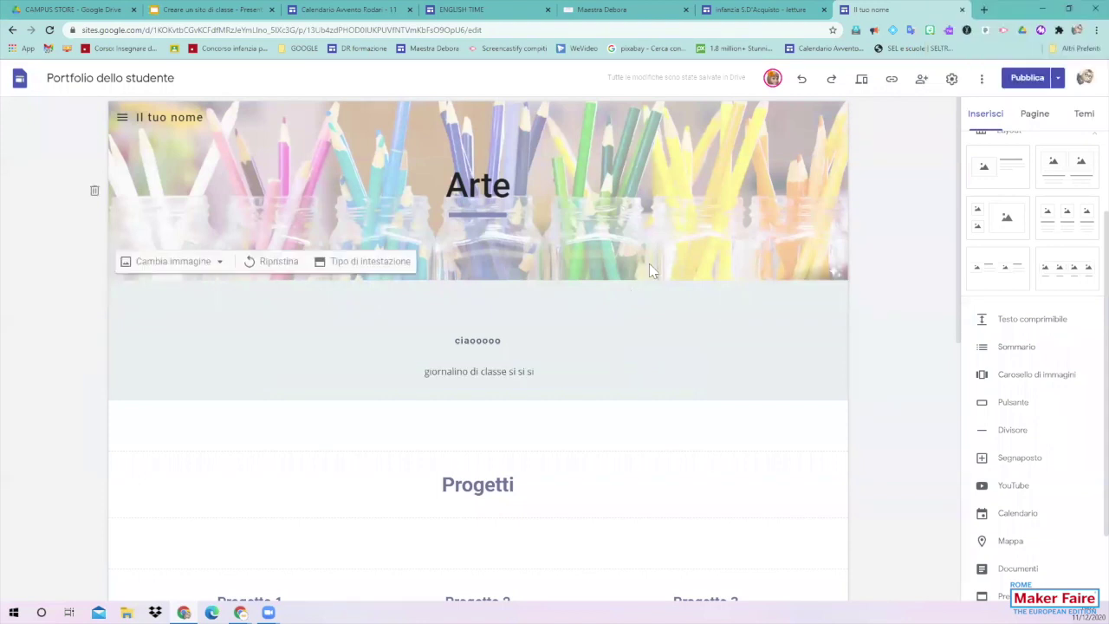
pyautogui.click(584, 297)
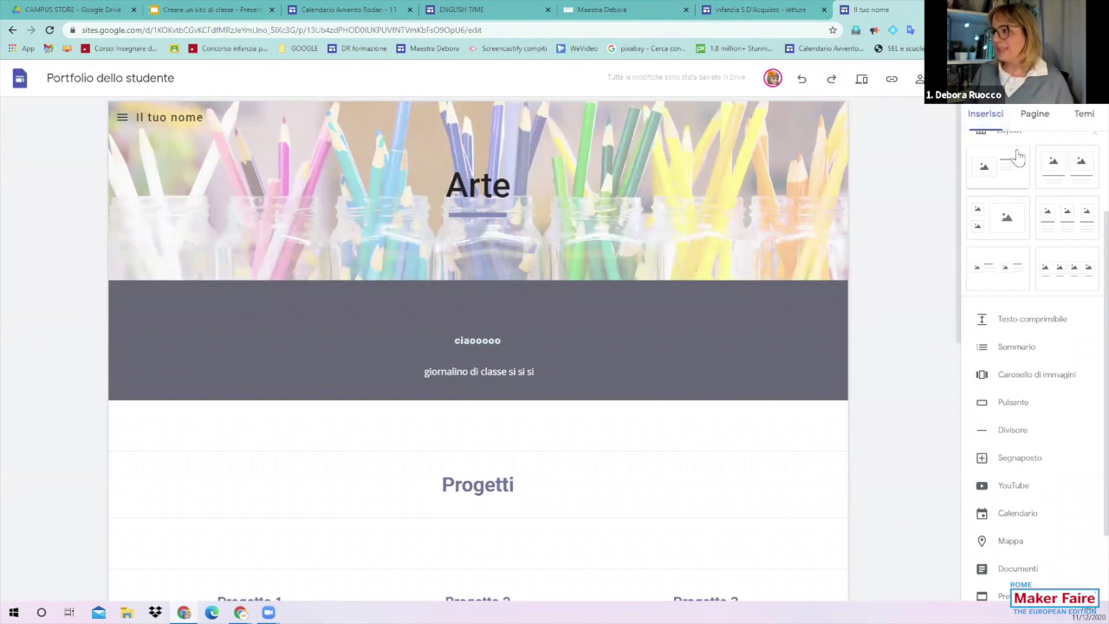
pyautogui.scroll(2, 1046, 214)
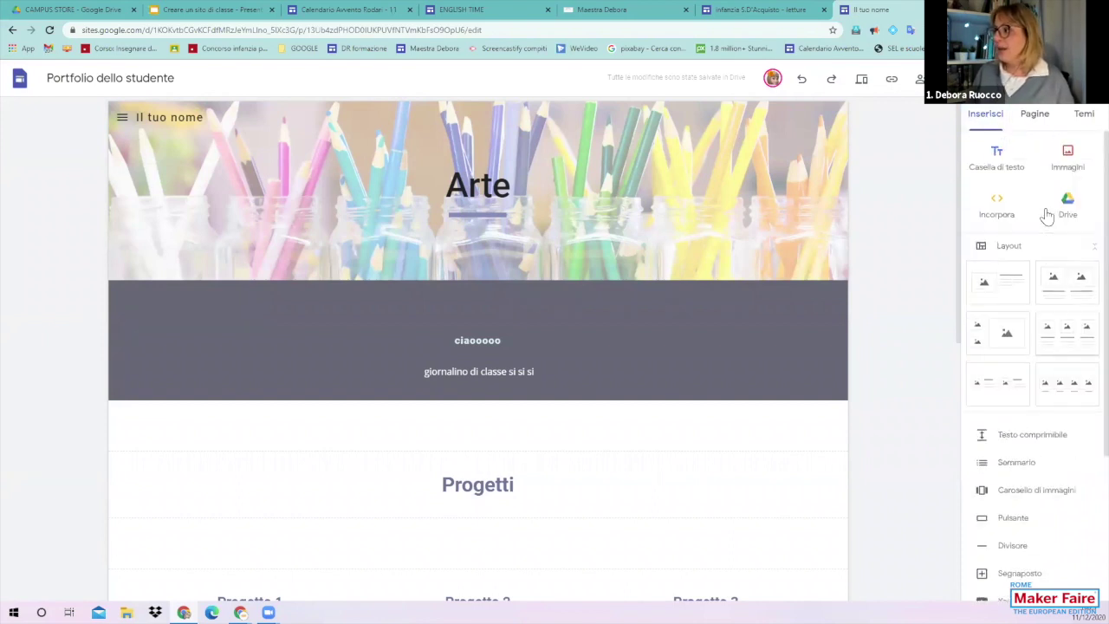
pyautogui.click(987, 210)
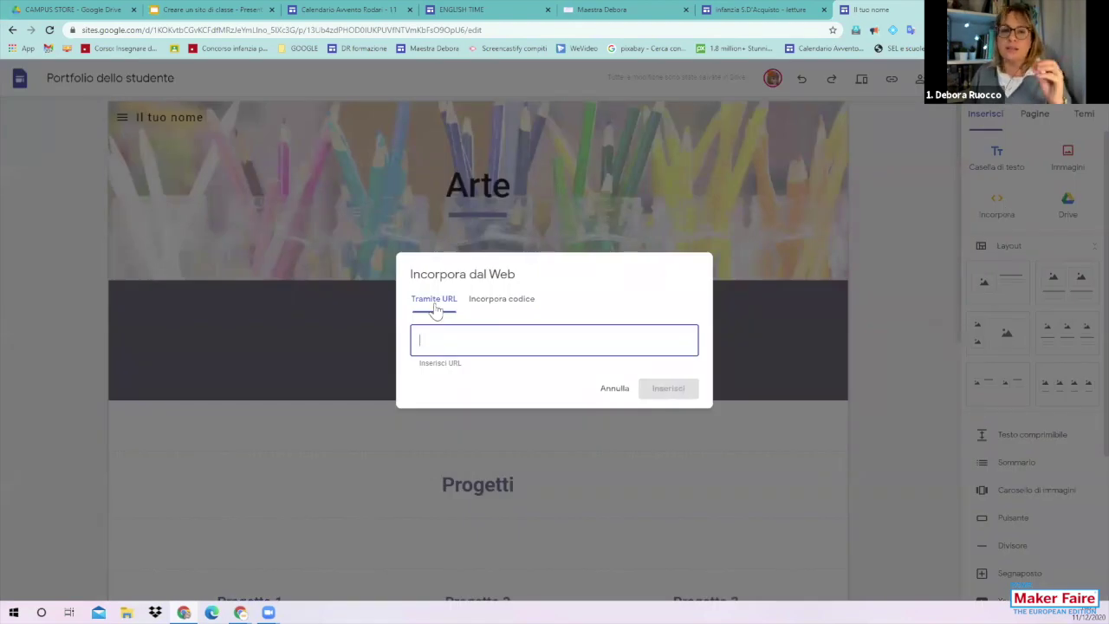
pyautogui.click(490, 303)
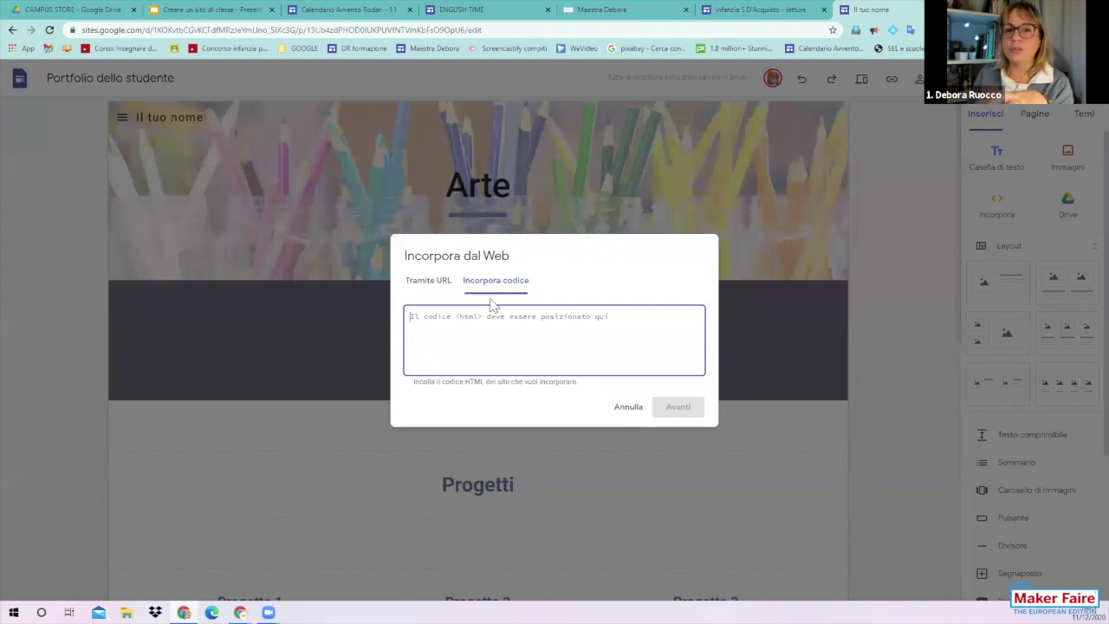
pyautogui.click(629, 407)
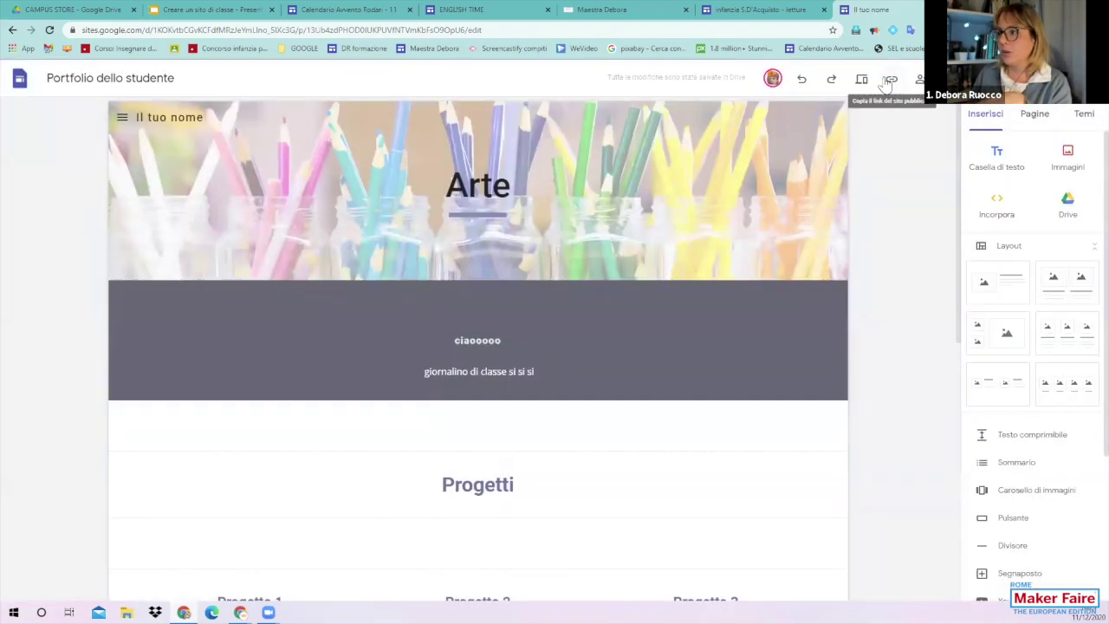
# - Copy the link to the published student portfolio site
pyautogui.click(889, 79)
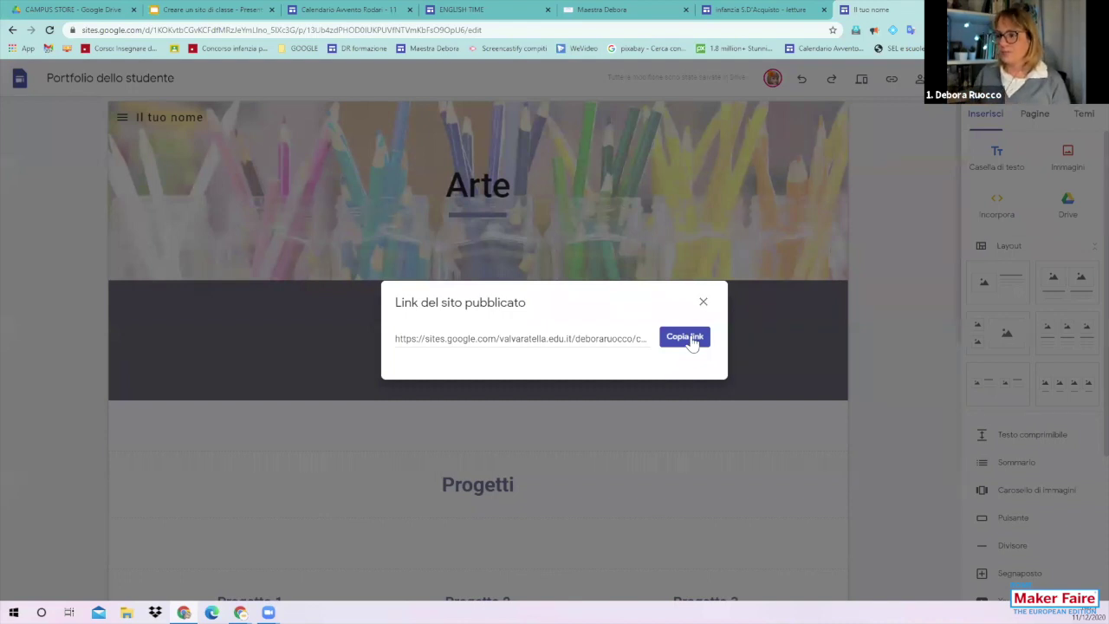
pyautogui.click(702, 304)
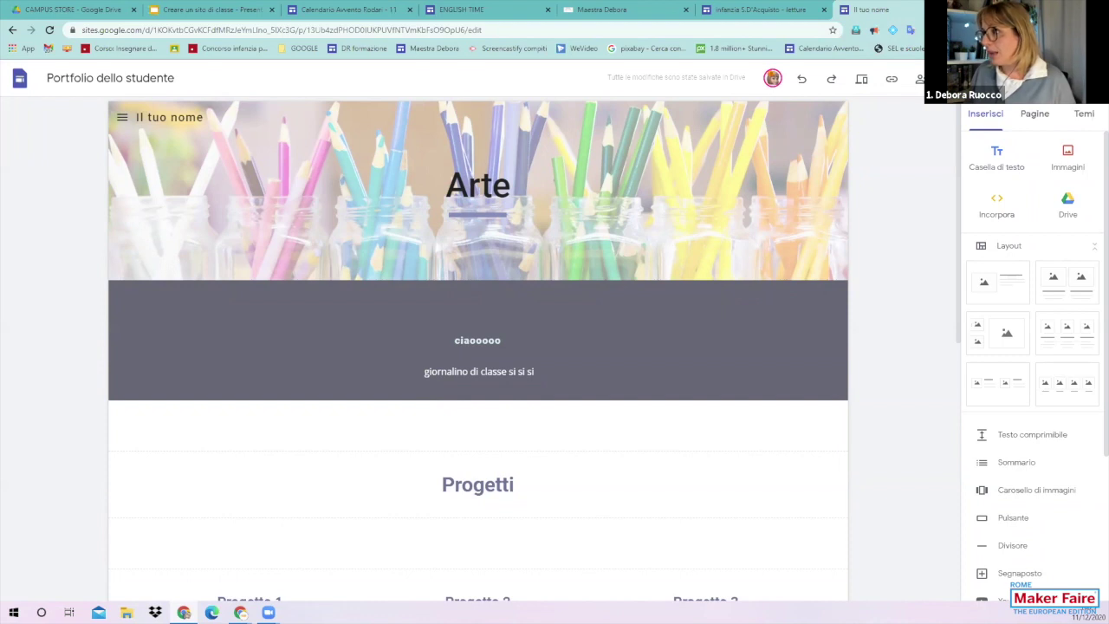
pyautogui.press('super+d')
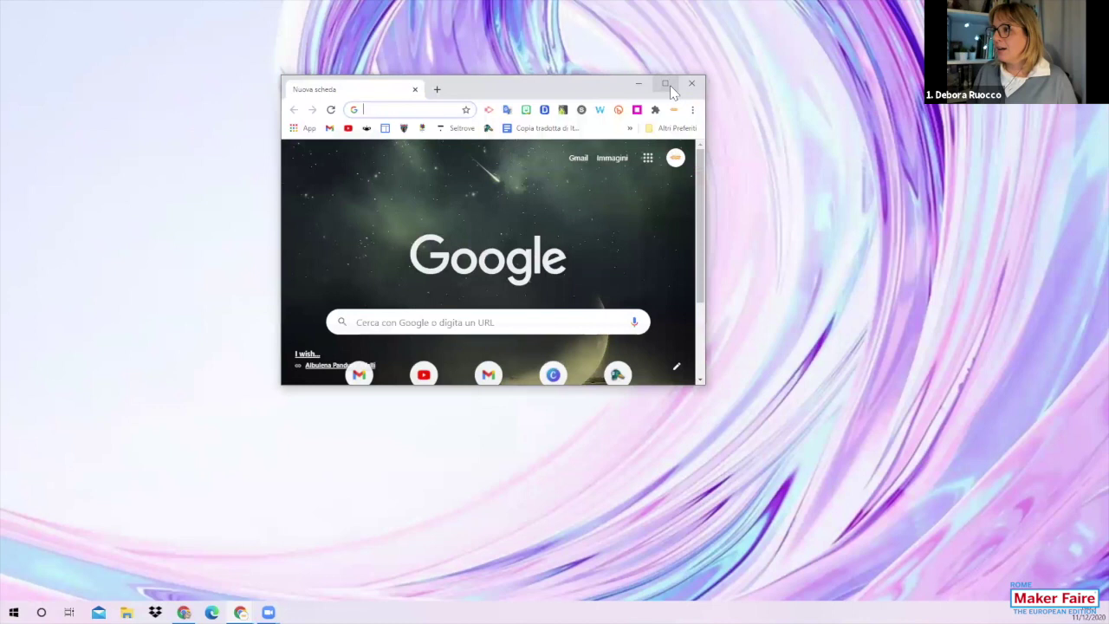
pyautogui.click(666, 84)
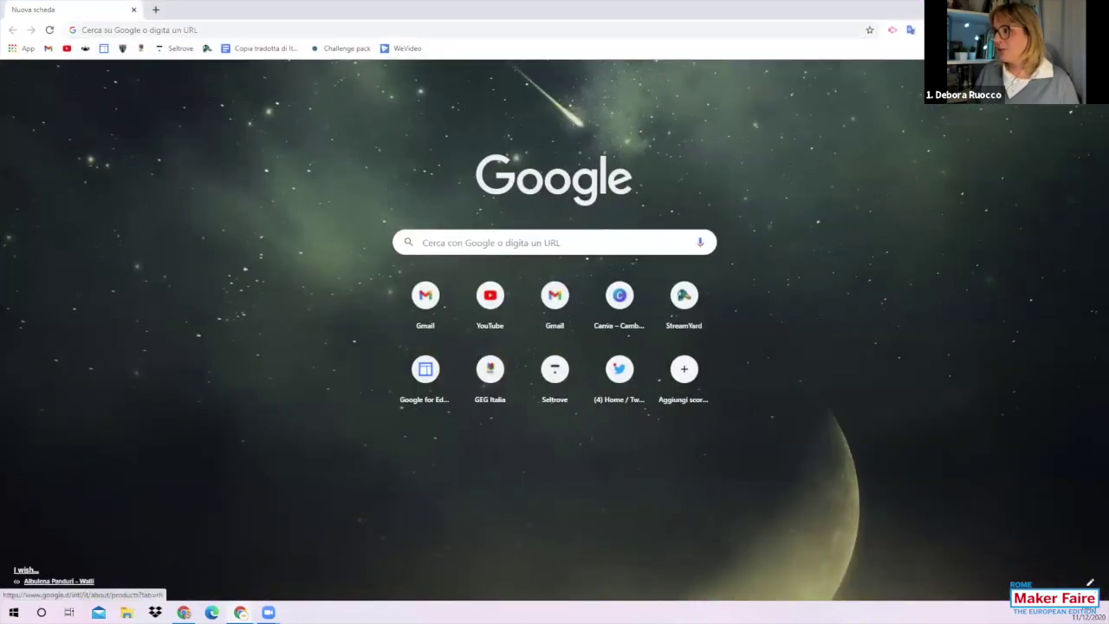
pyautogui.click(1064, 77)
pyautogui.scroll(-2, 1050, 217)
pyautogui.scroll(-5, 1048, 218)
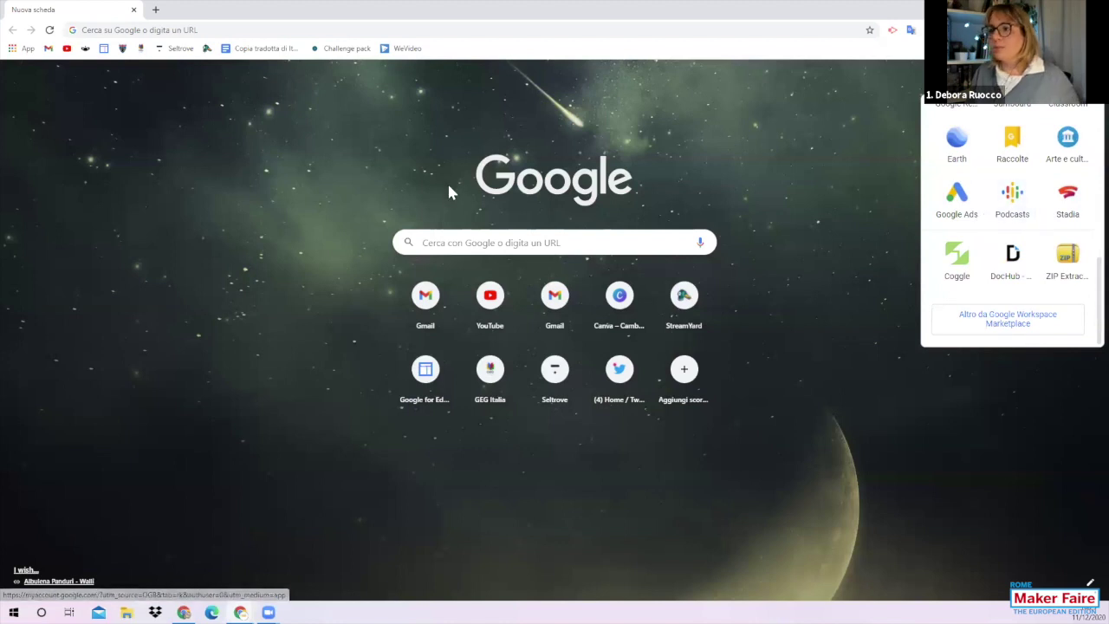
pyautogui.click(479, 246)
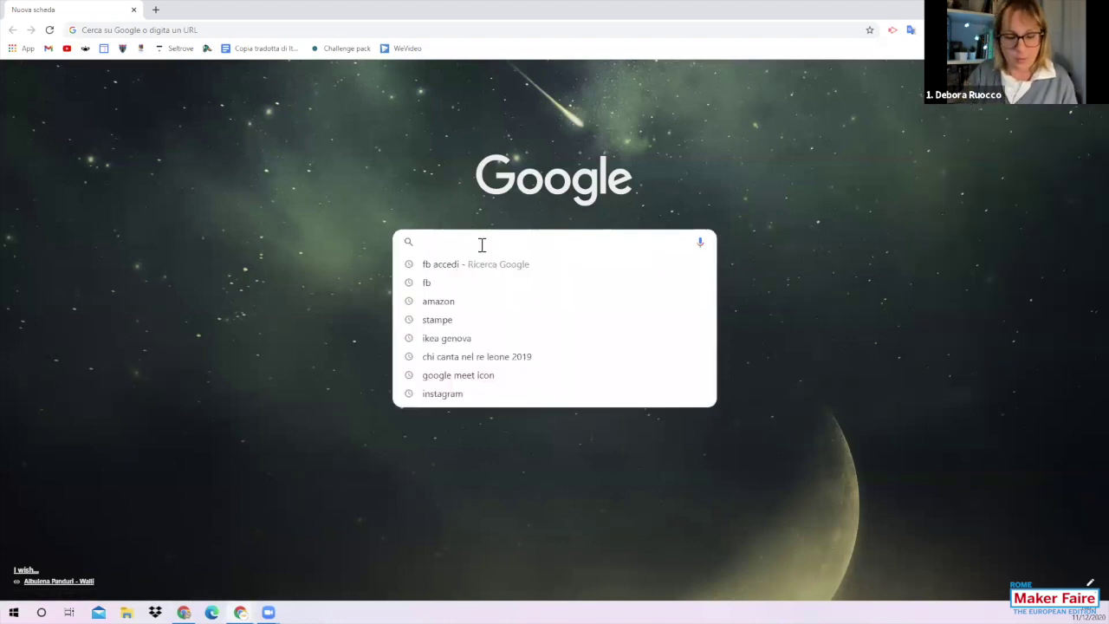
pyautogui.write('google')
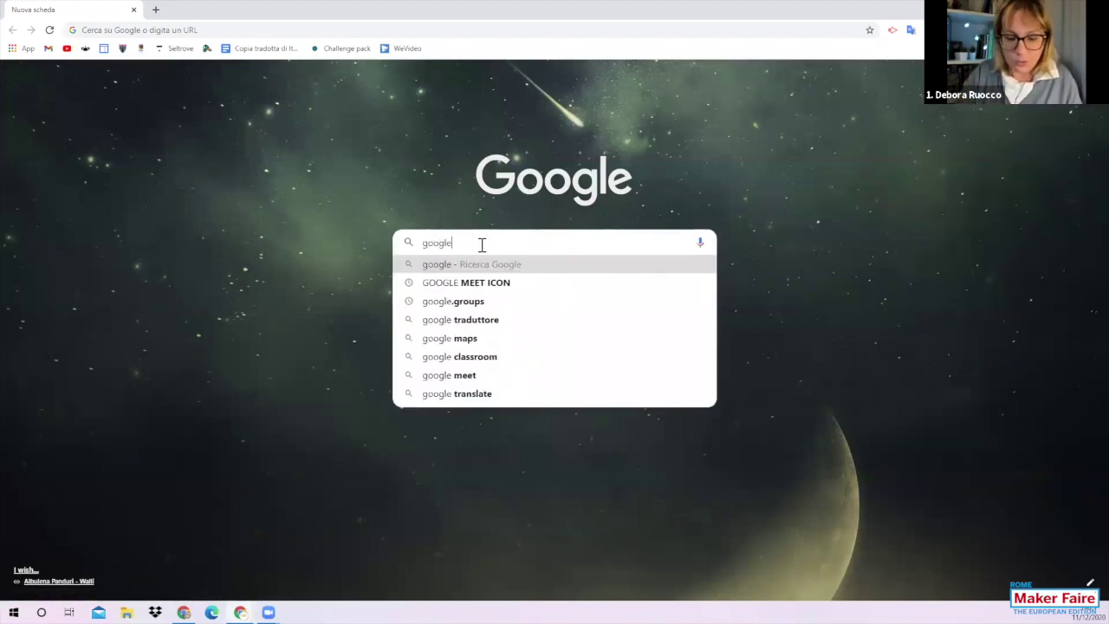
pyautogui.write('.site')
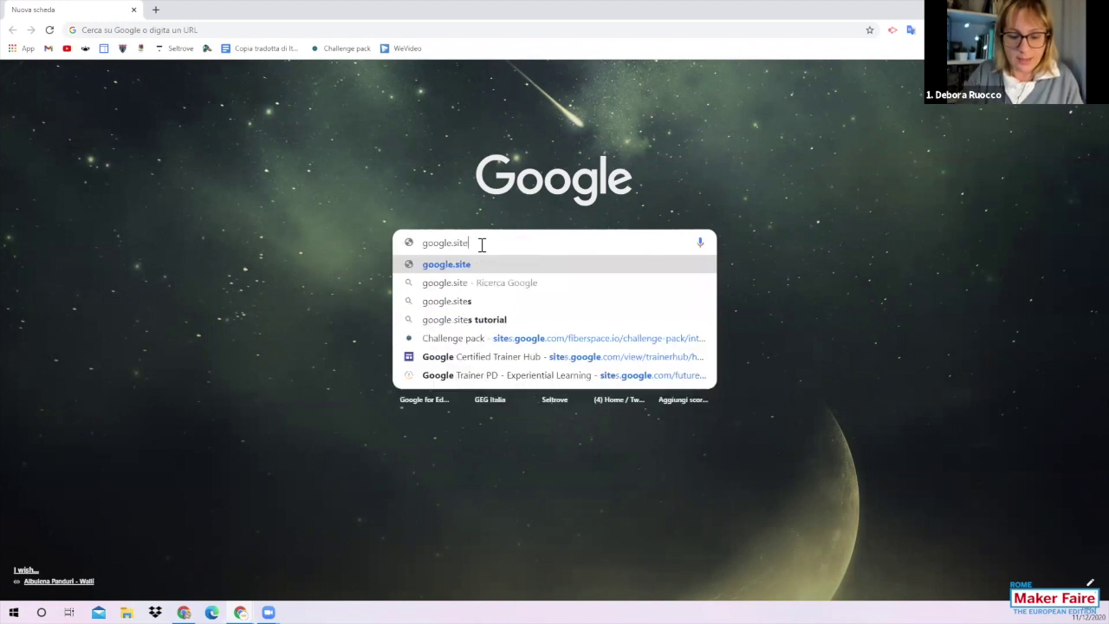
pyautogui.write('s.com')
pyautogui.press('Return')
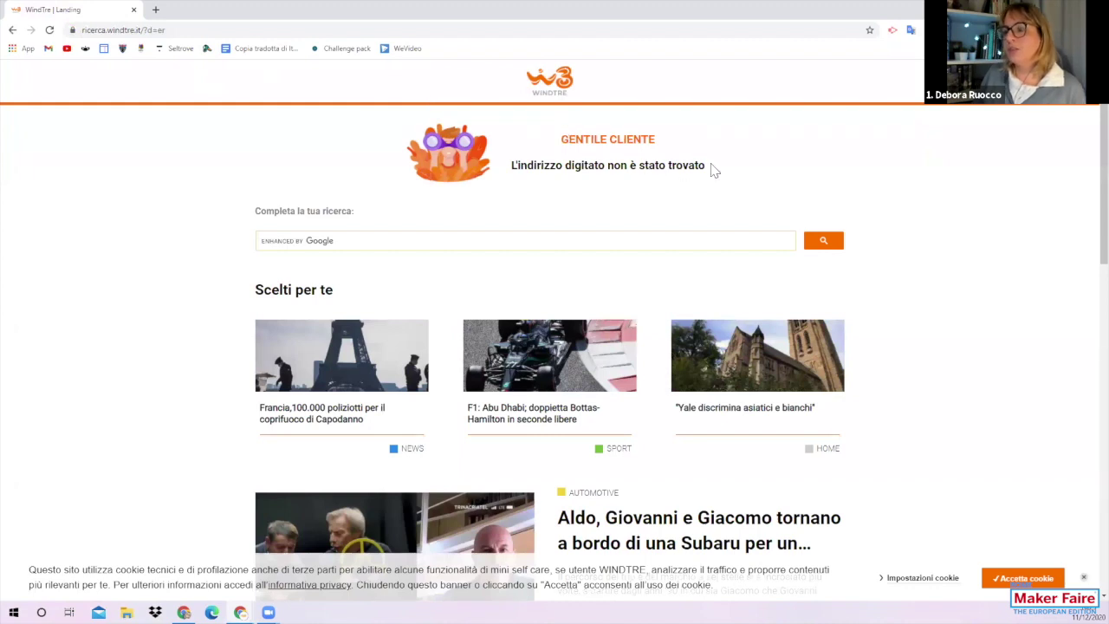
pyautogui.click(13, 30)
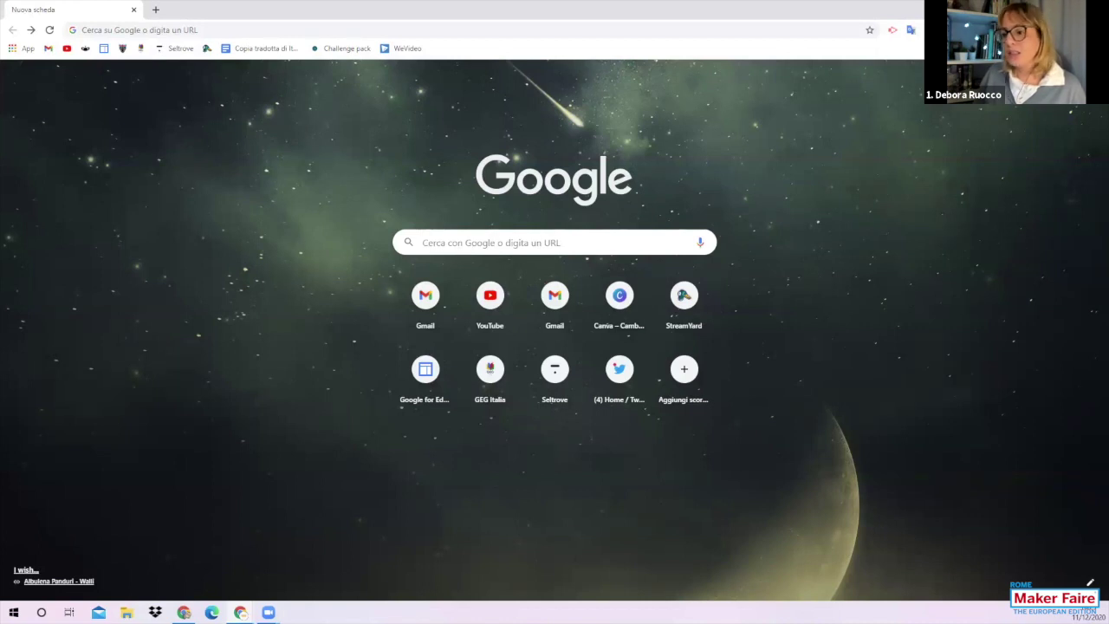
pyautogui.hotkey('alt', 'Tab')
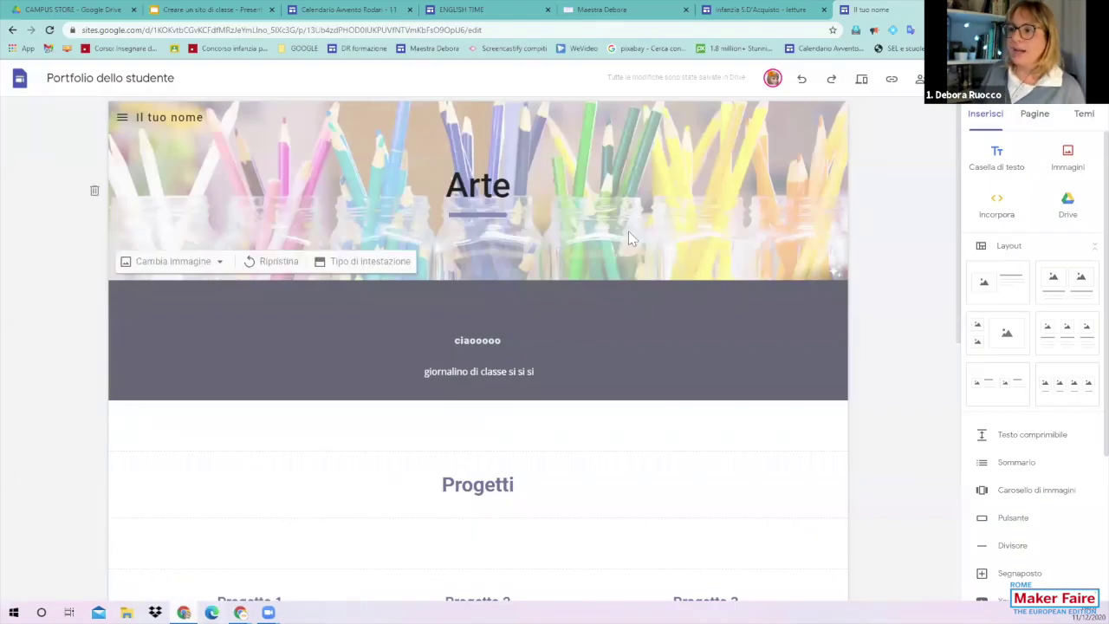